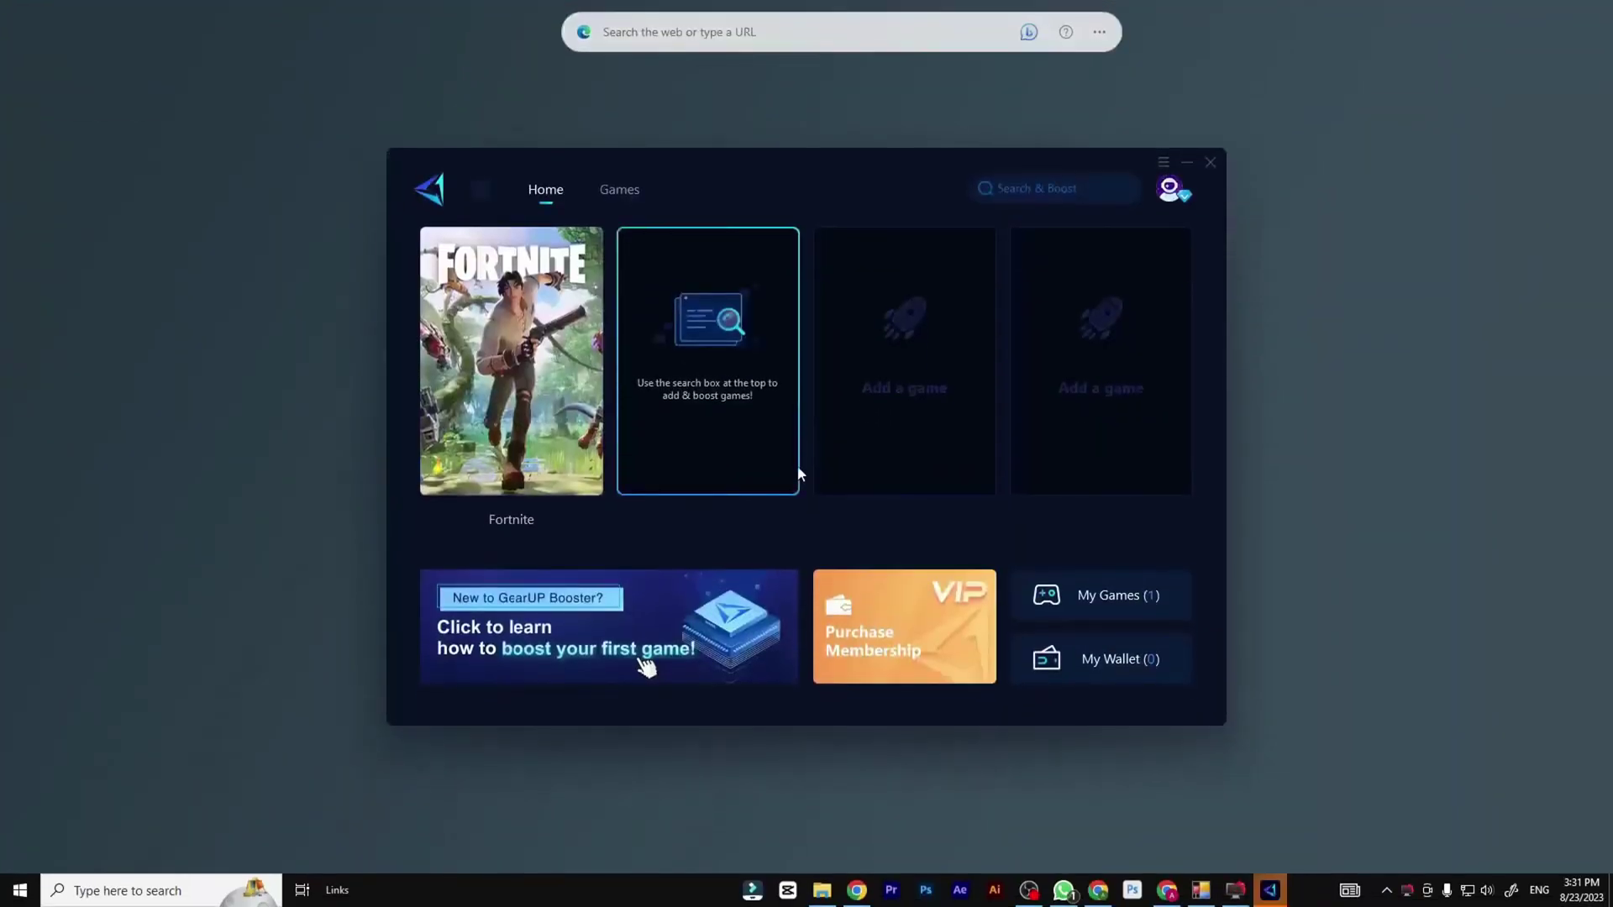
Step: Browse the hot games catalogue in GearUP Booster, and open the GearUp Booster link in the video description
left_click(534, 491)
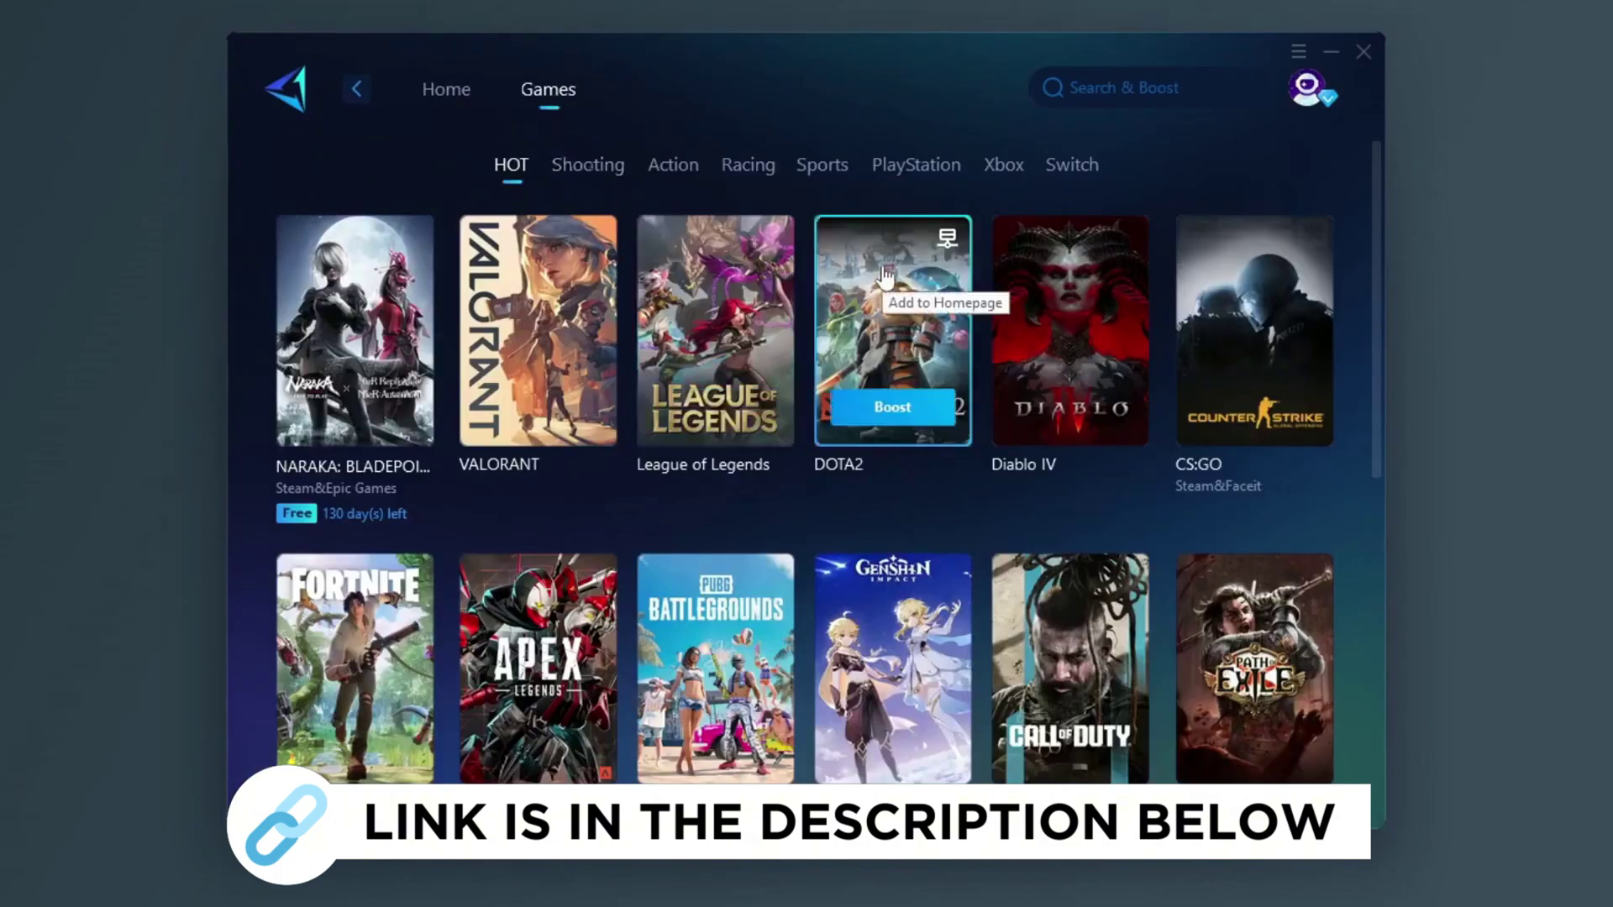
scroll(878, 336, "down", 2)
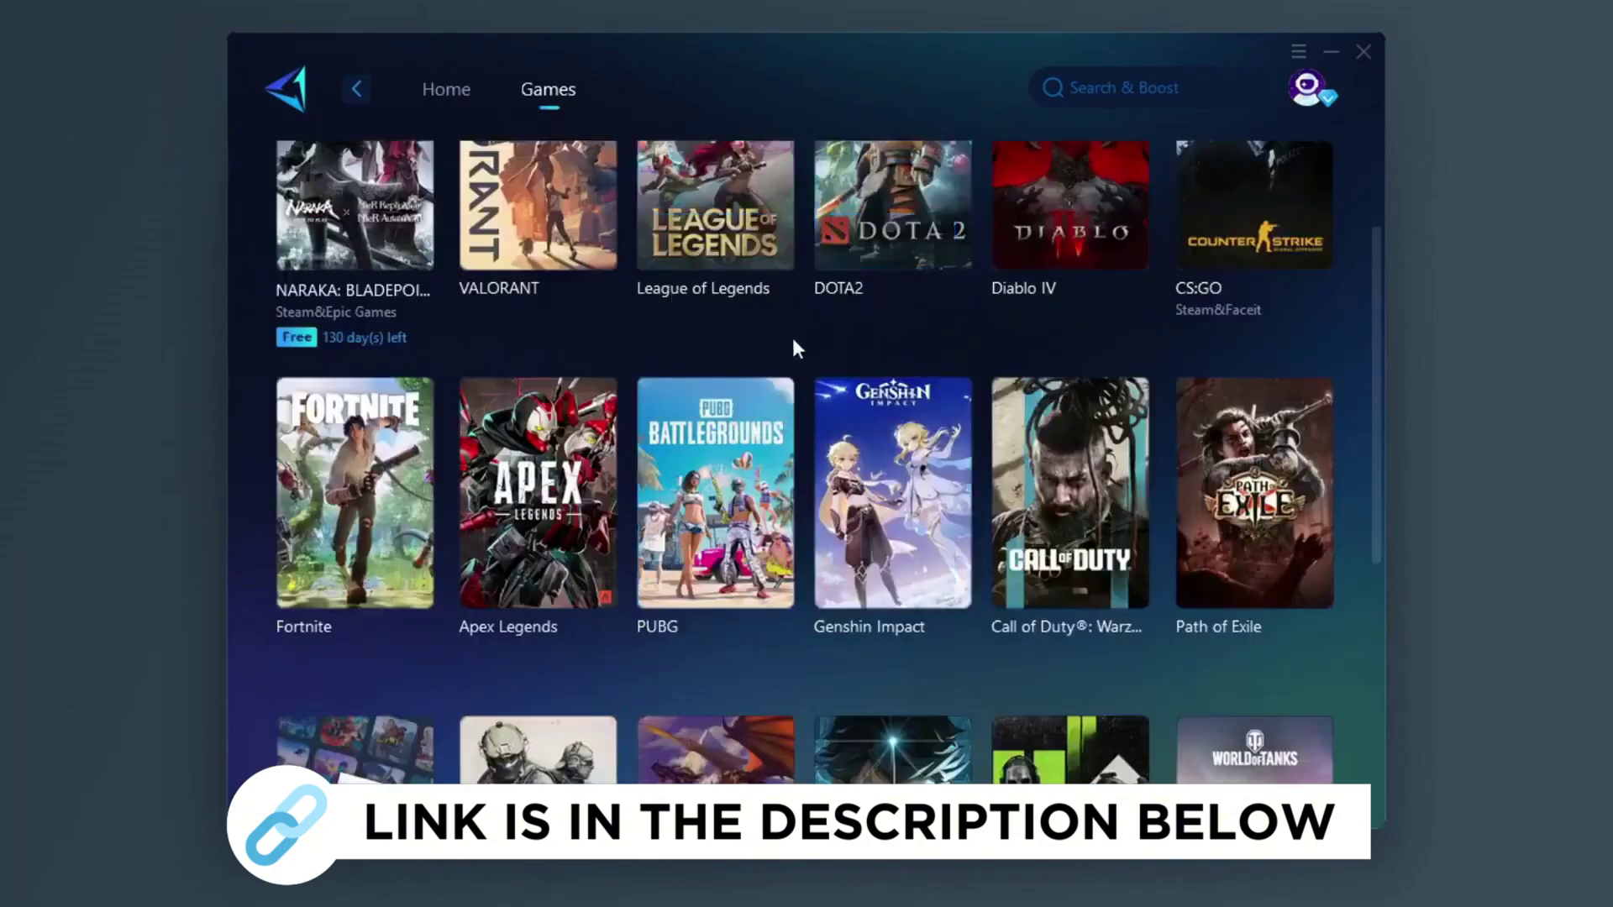
scroll(796, 349, "down", 4)
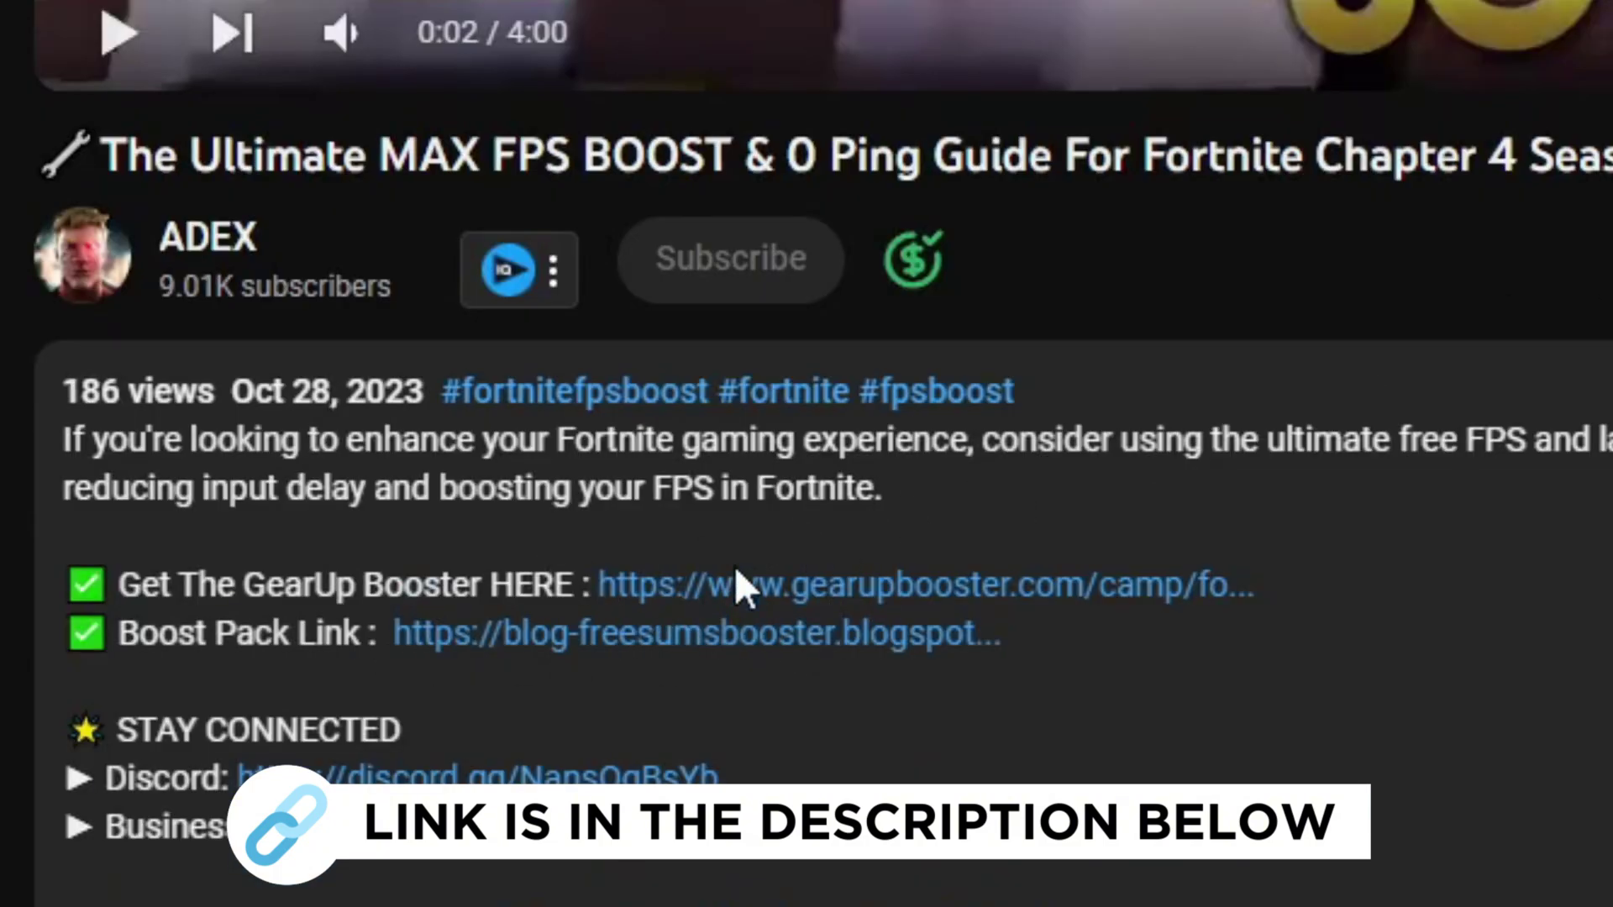
left_click(840, 588)
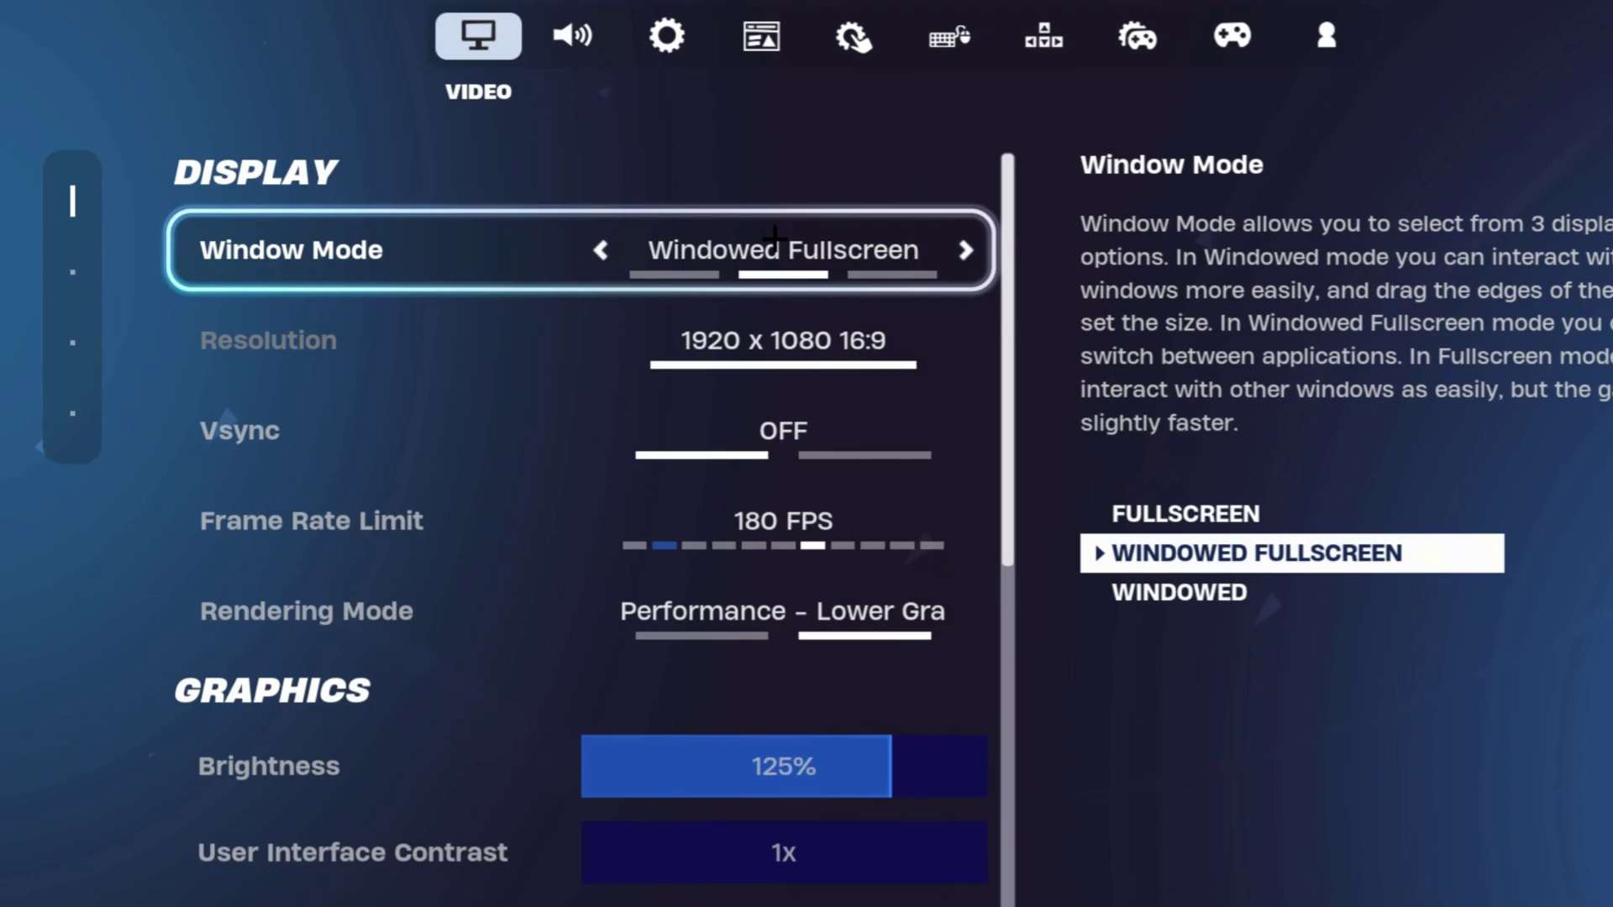
Step: Set the Frame Rate Limit to 144 FPS in Fortnite's video display settings
left_click(600, 249)
left_click(966, 341)
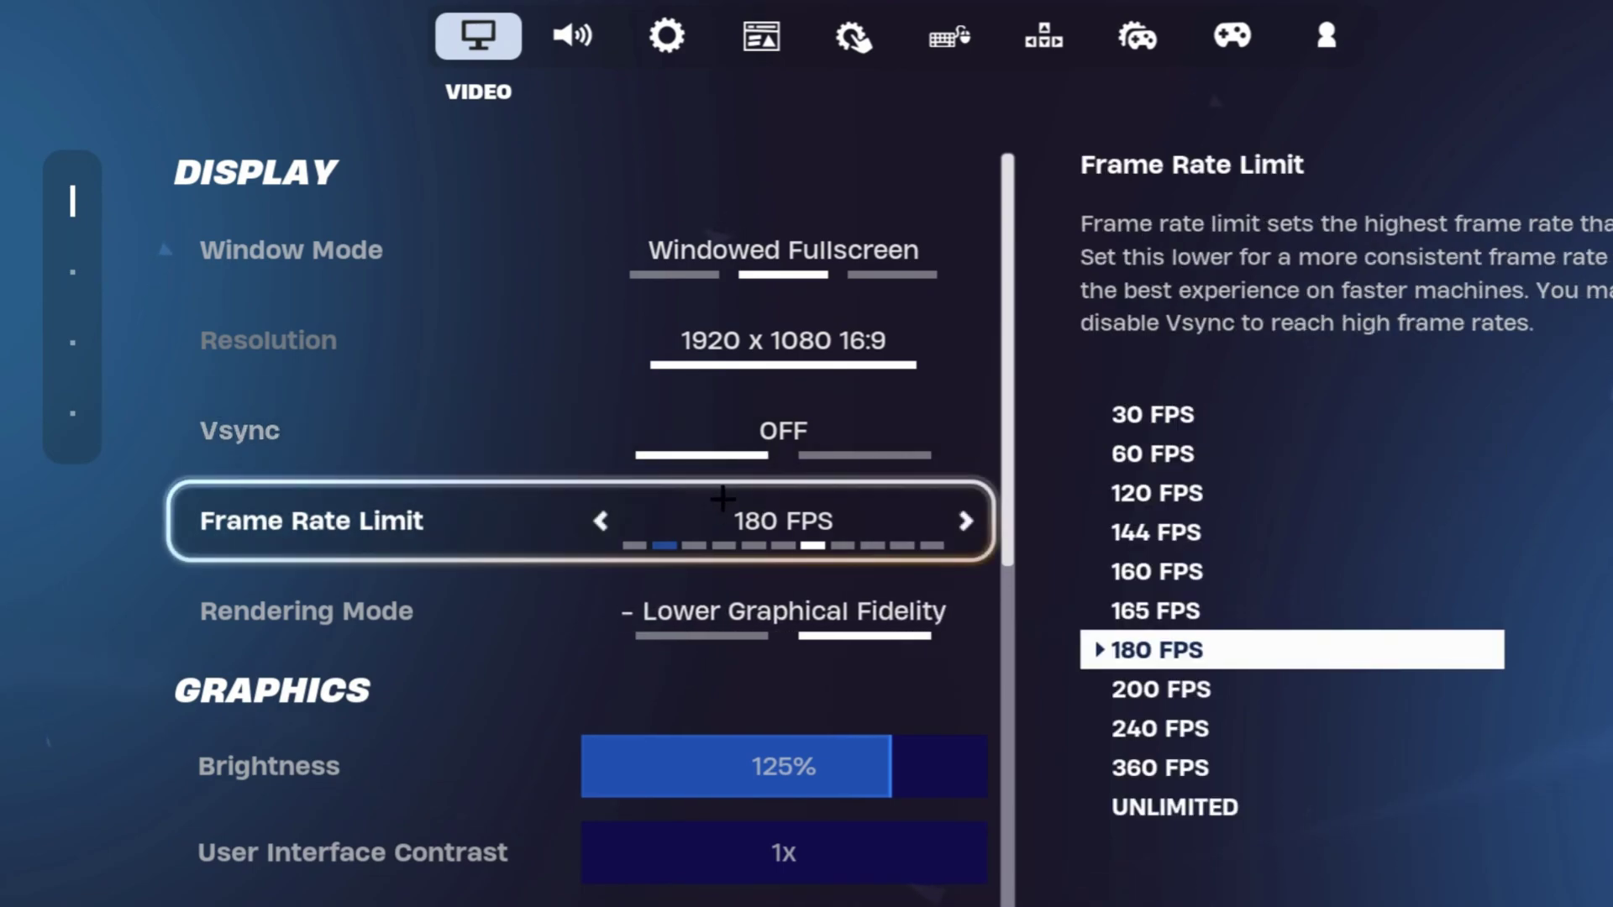
left_click(601, 522)
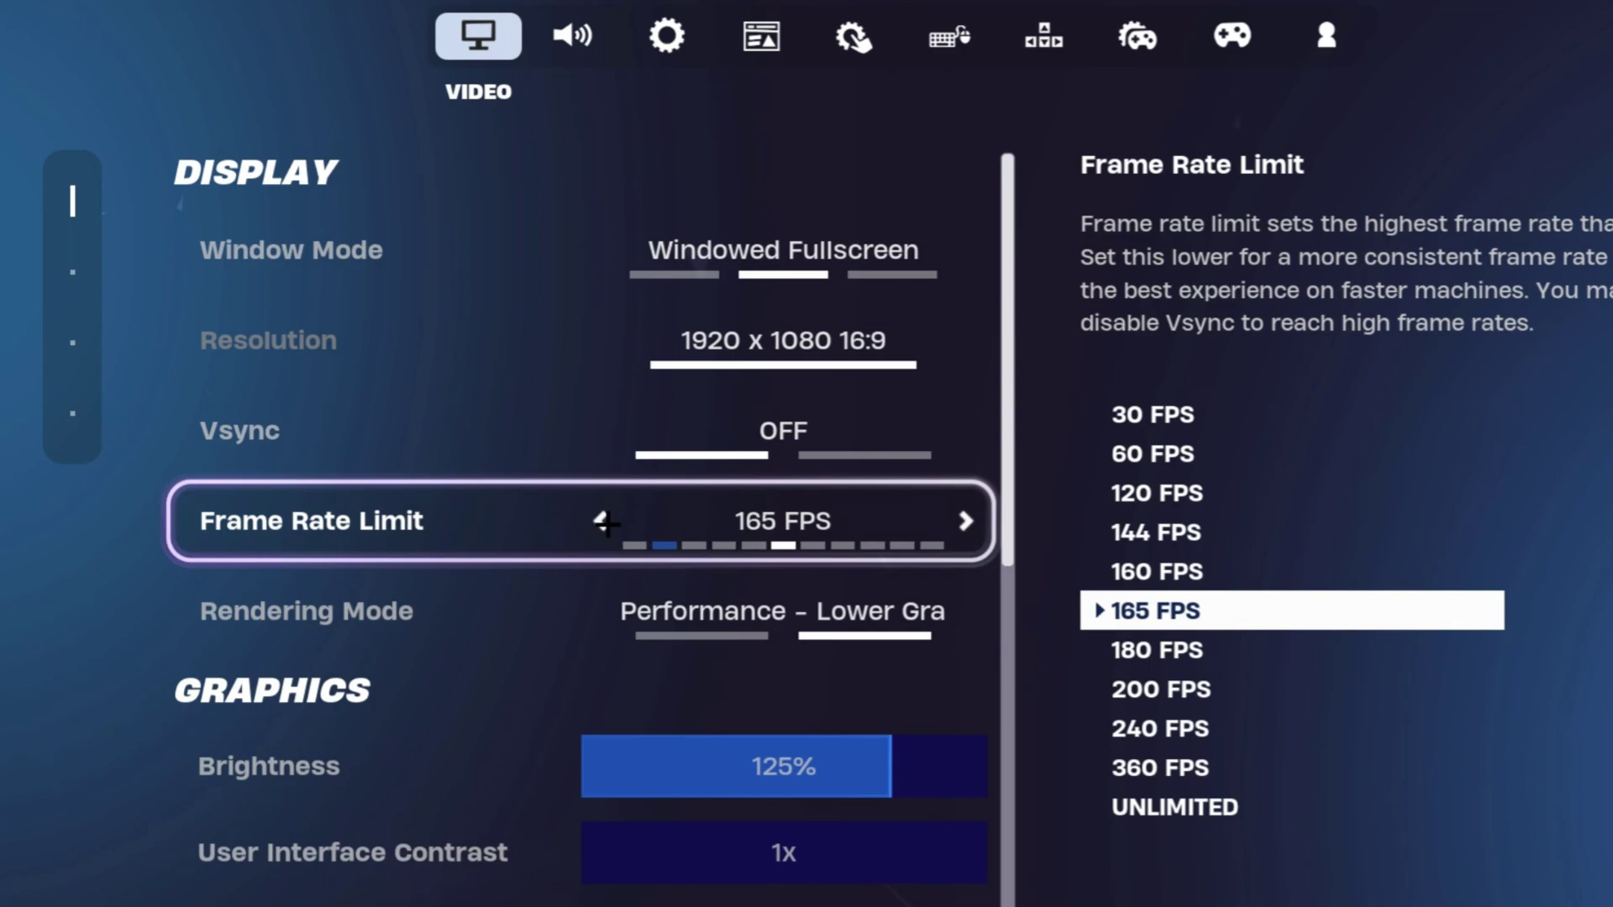
left_click(603, 522)
left_click(603, 521)
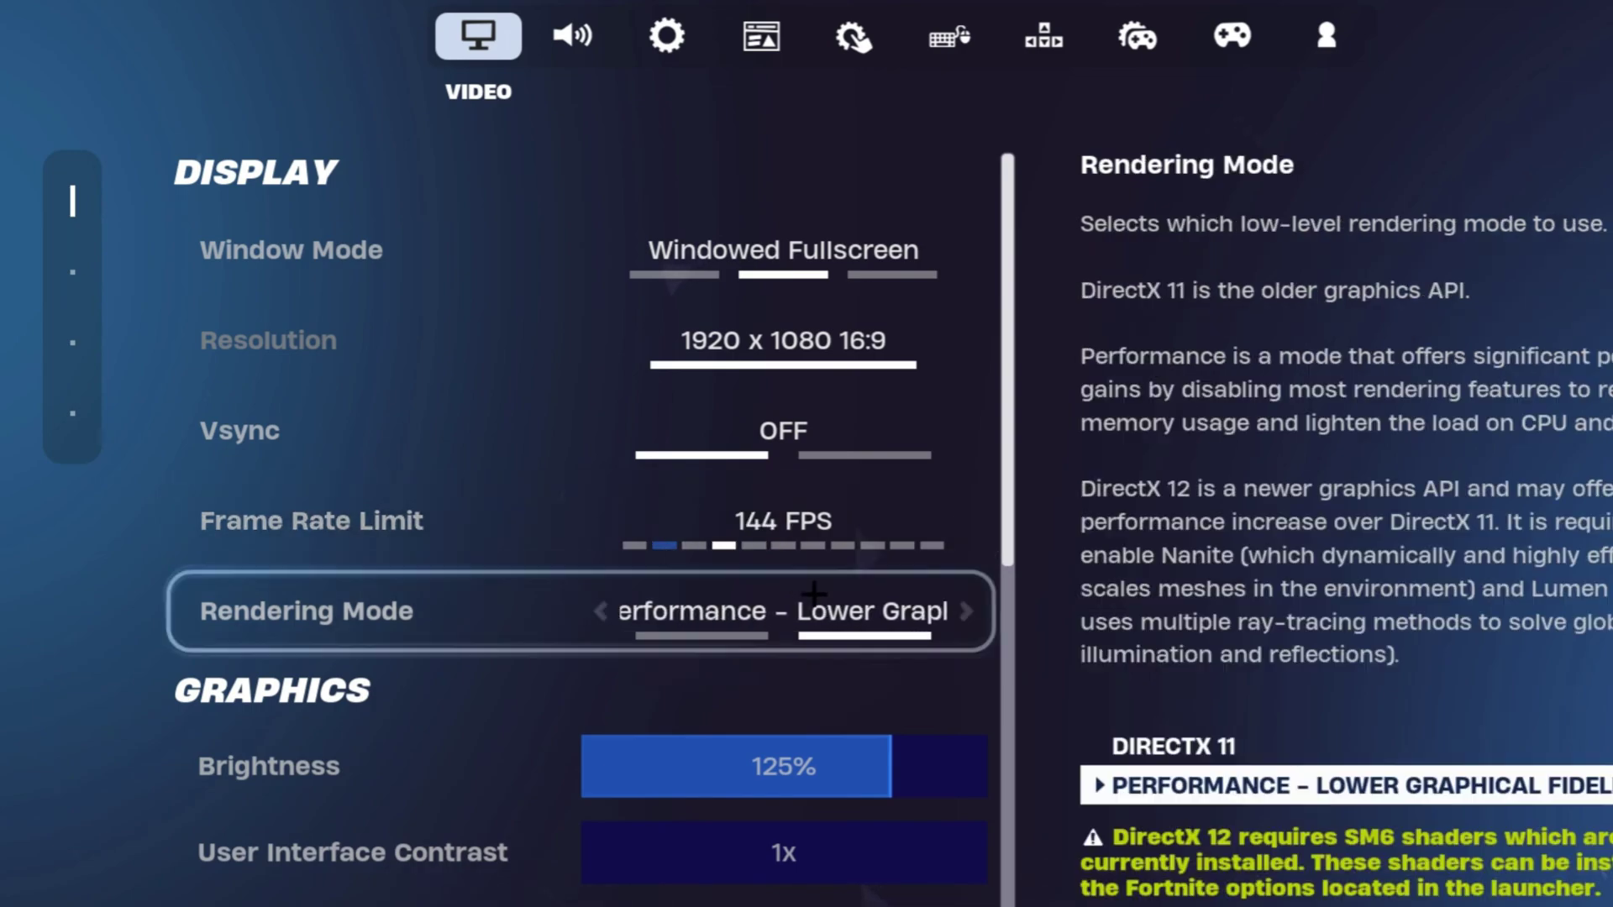
Step: Set the 3D Resolution to 90% in the performance mode graphics quality settings
scroll(998, 541, "down", 1)
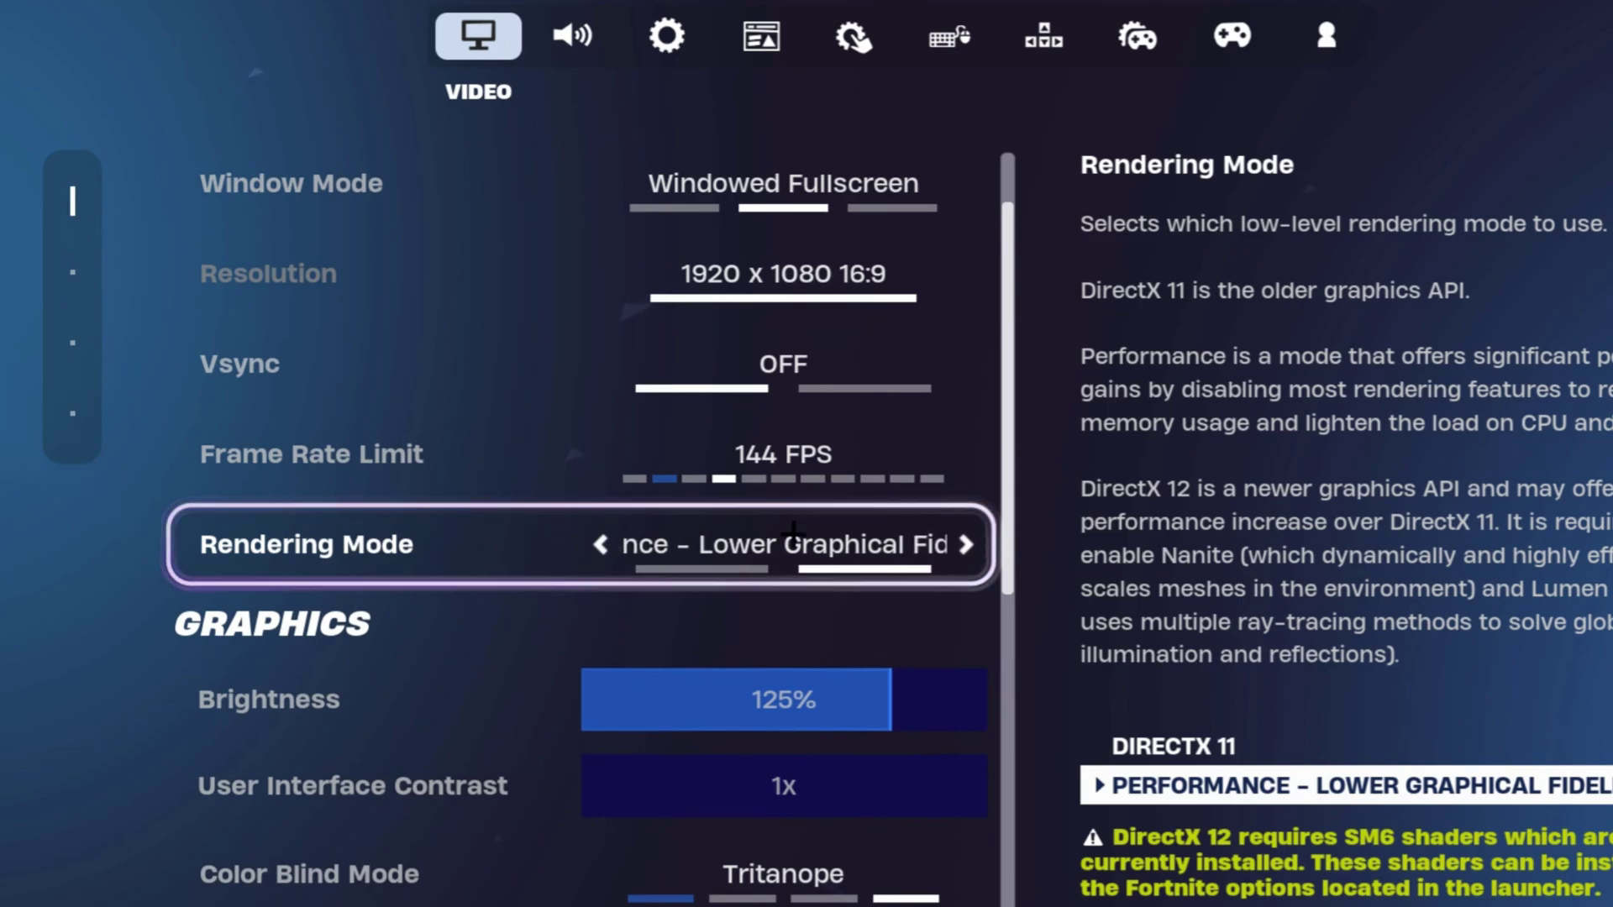
scroll(793, 533, "down", 4)
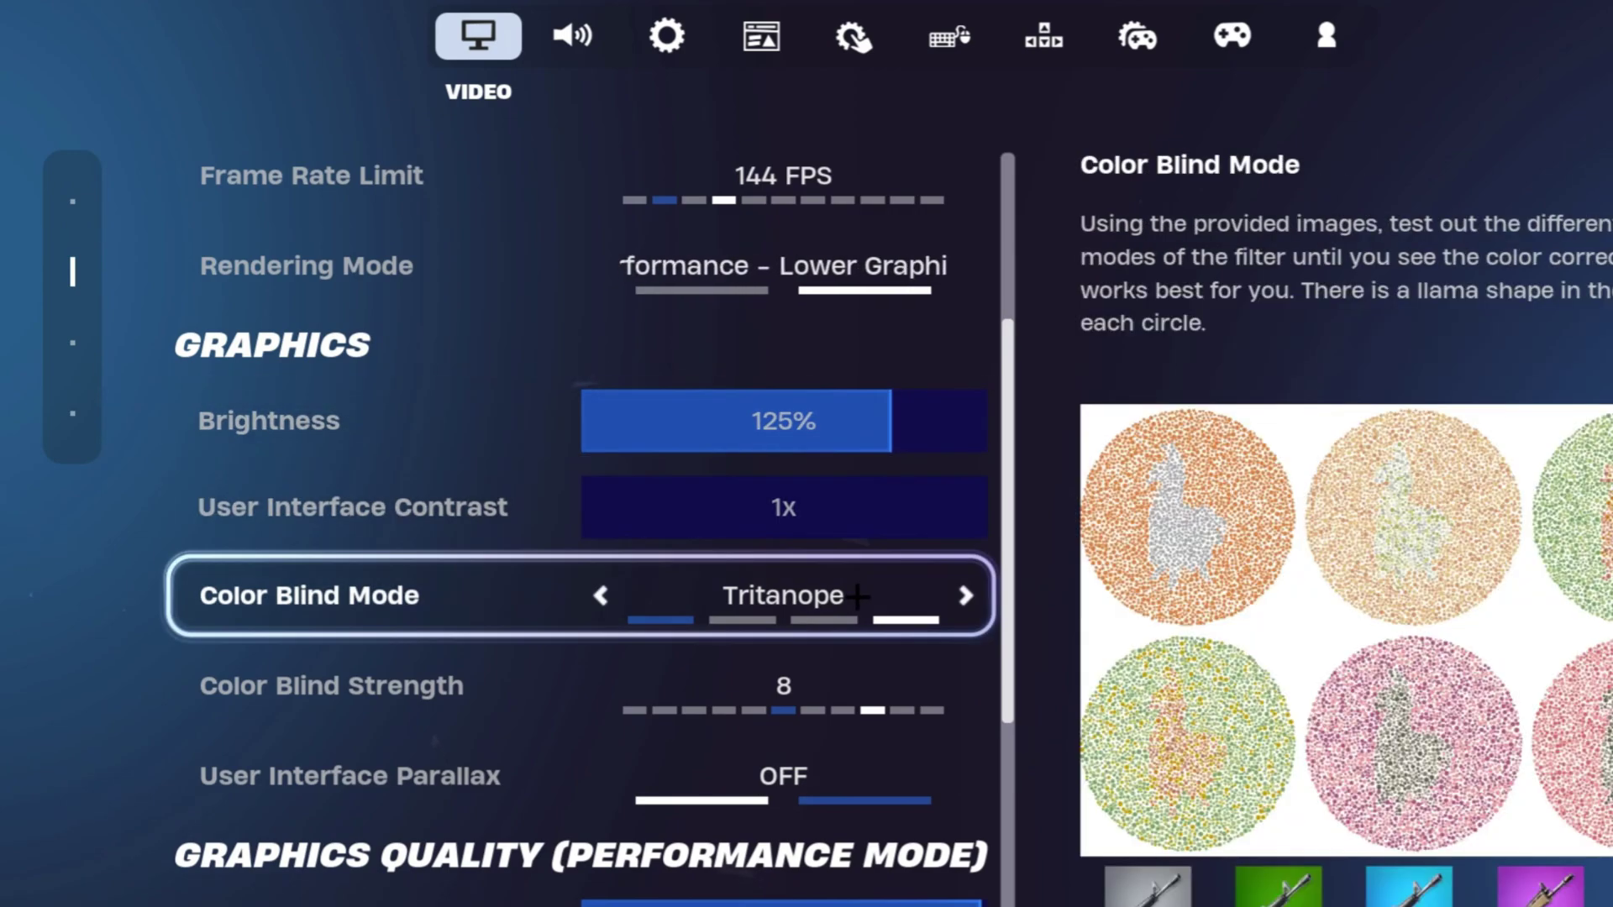
scroll(1008, 774, "down", 5)
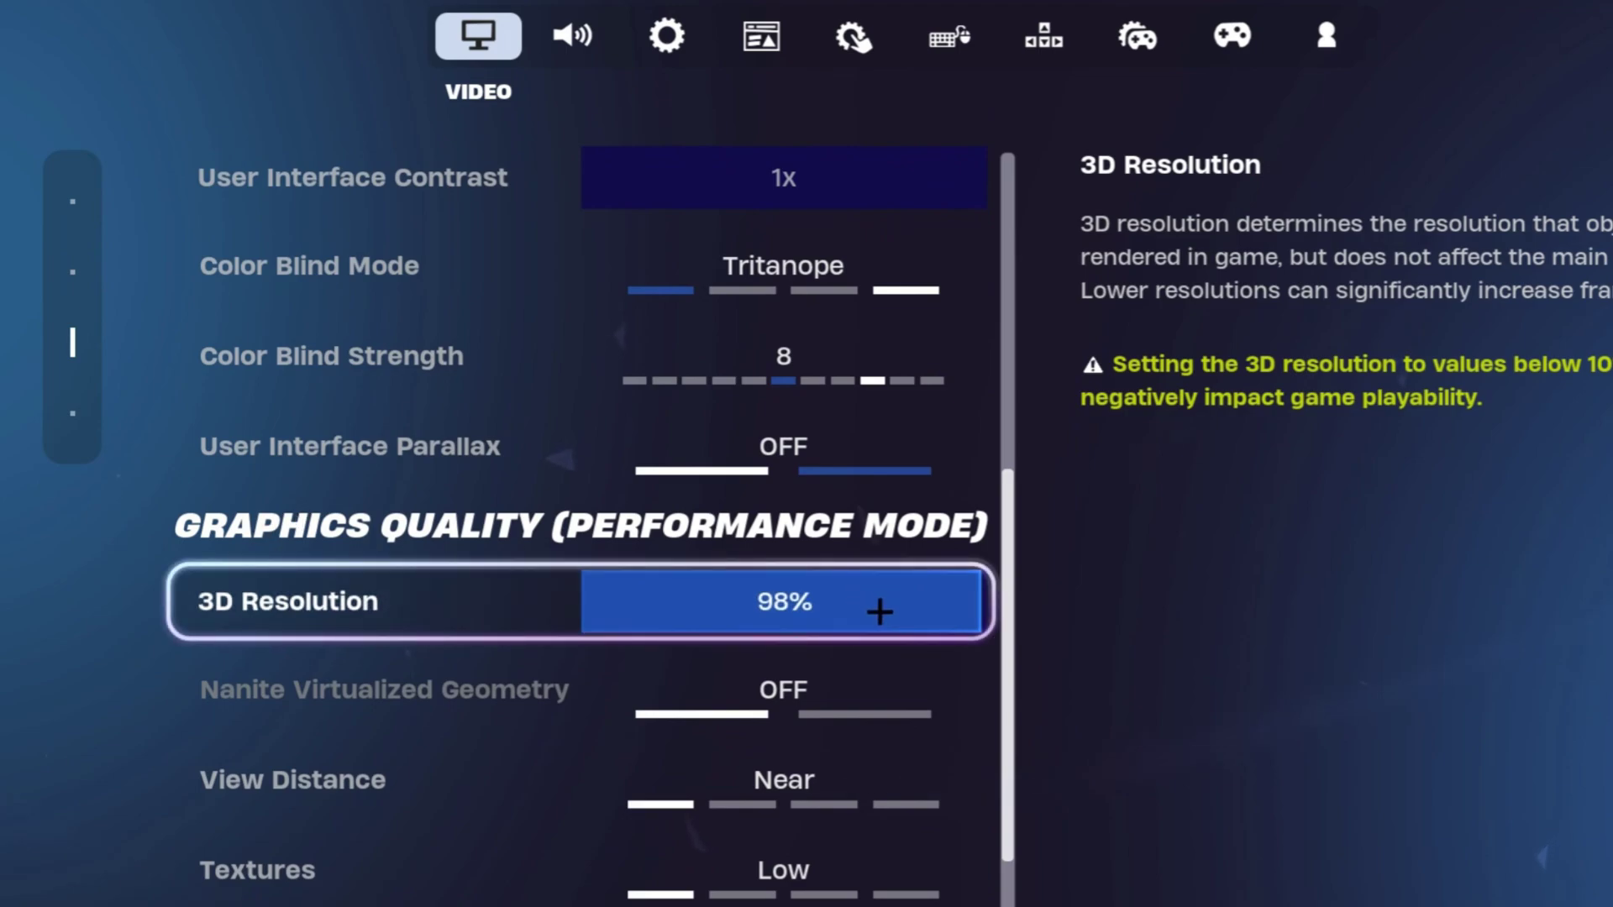
left_click(907, 601)
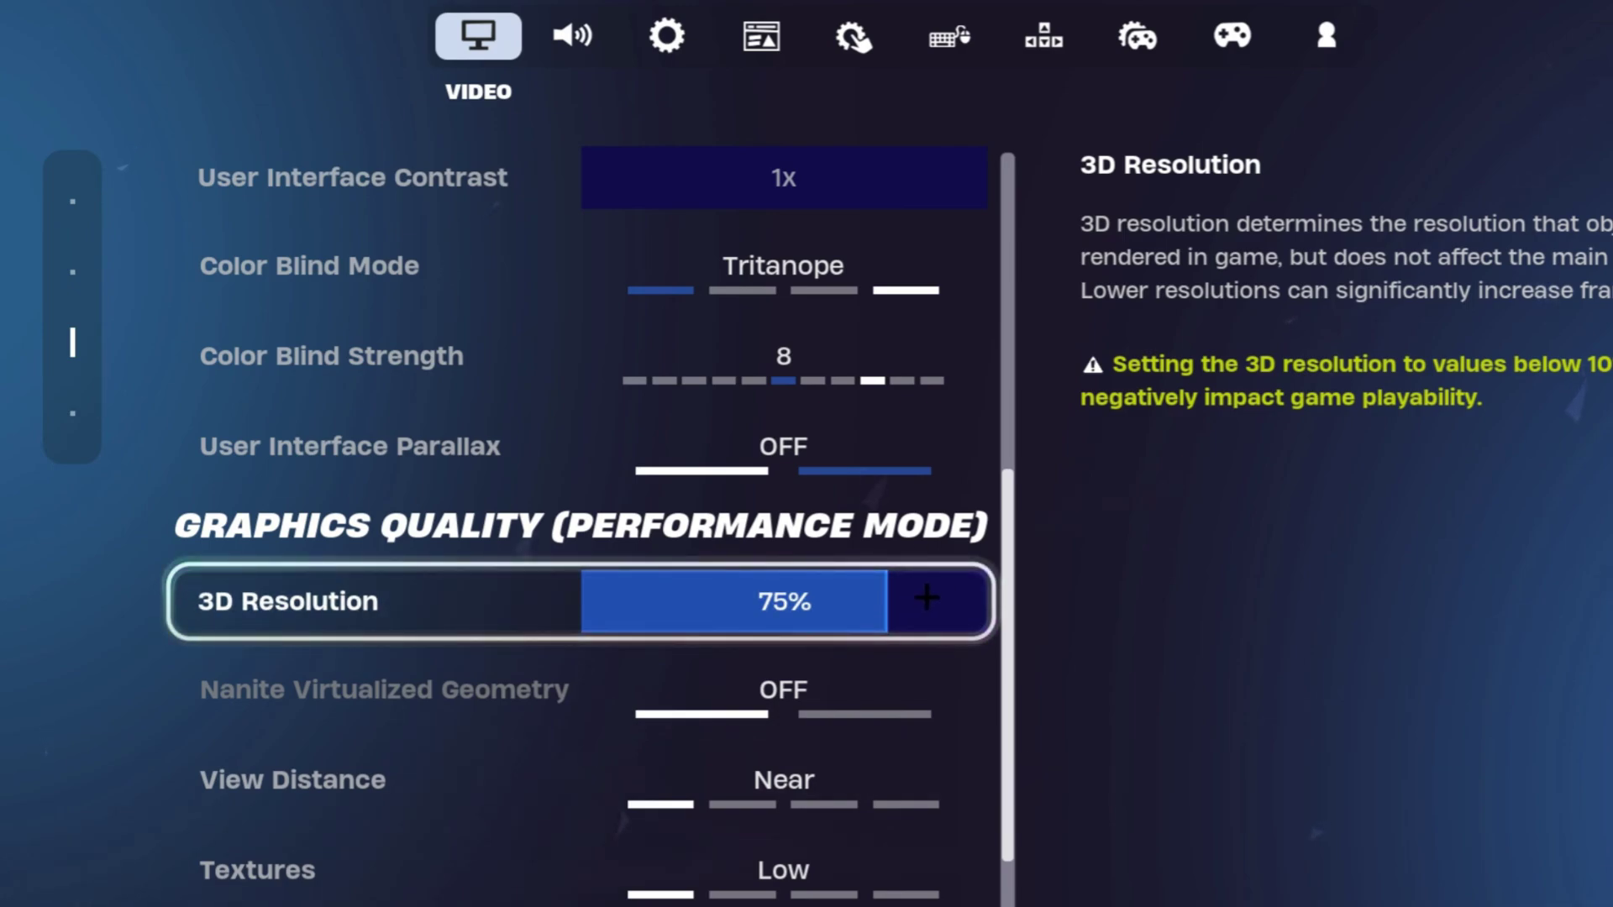
left_click(955, 597)
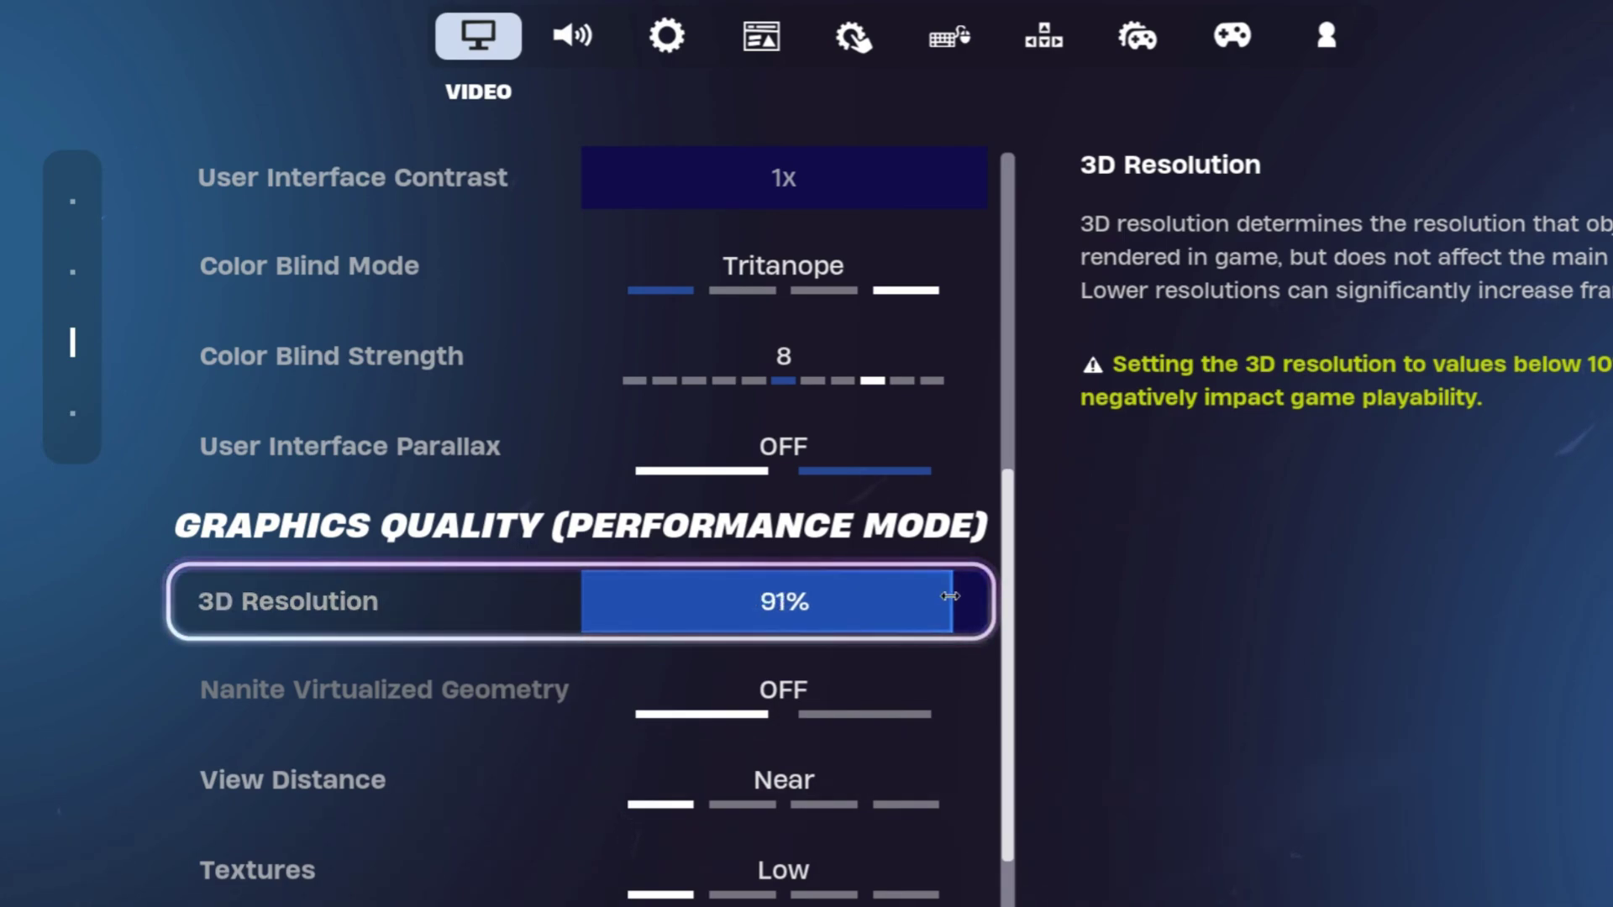
Step: Raise the View Distance above Near in the performance mode graphics quality settings
scroll(731, 558, "down", 3)
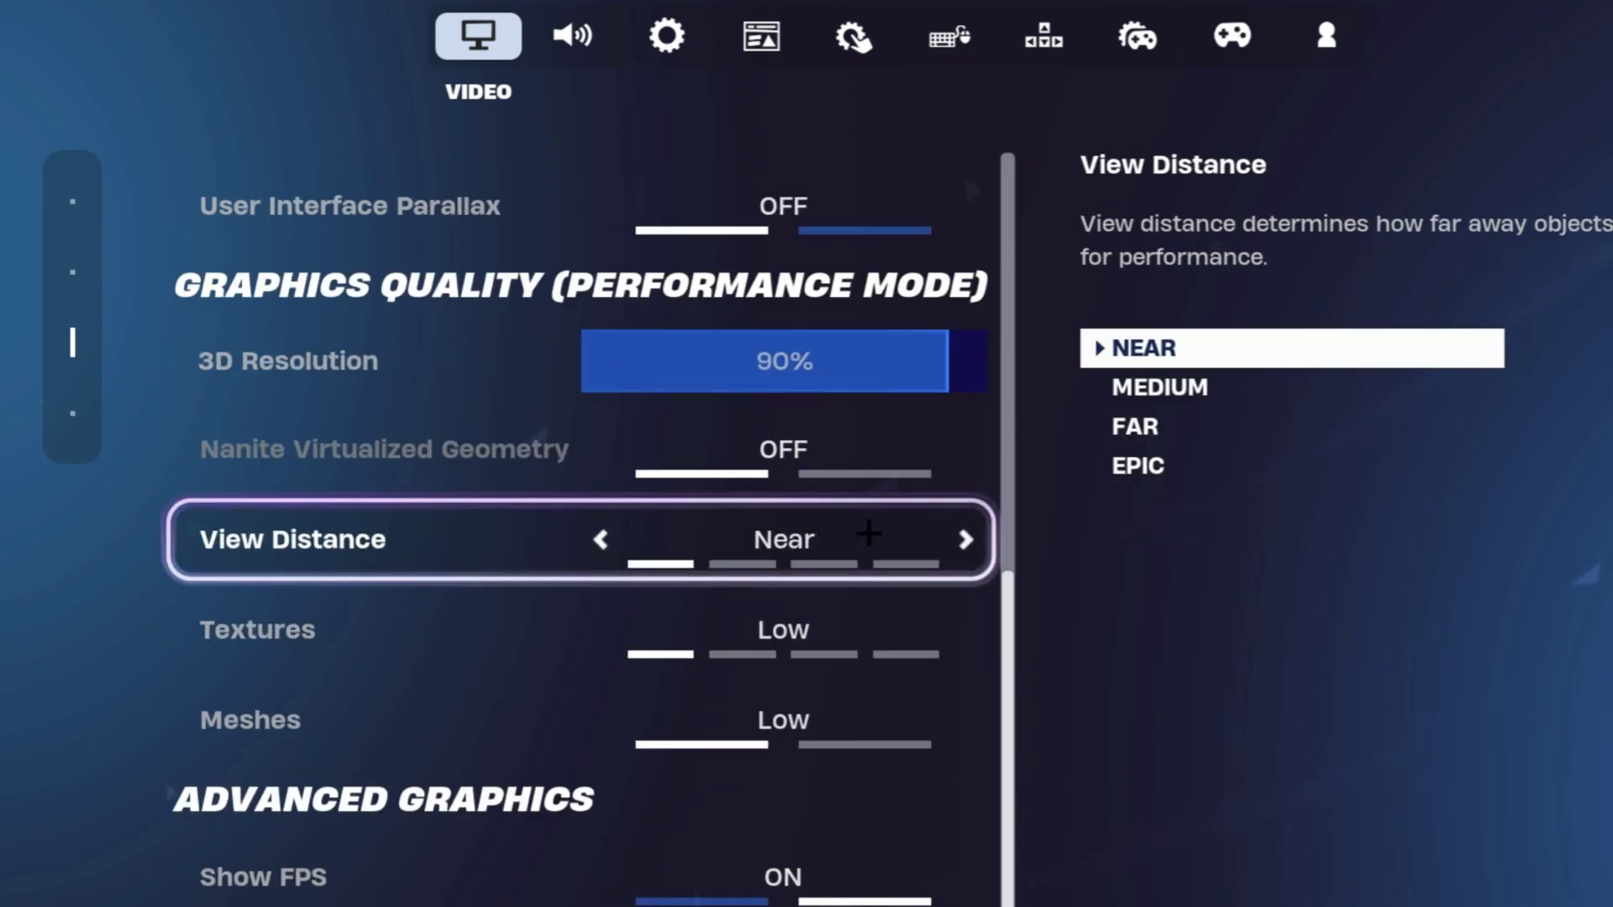
left_click(965, 541)
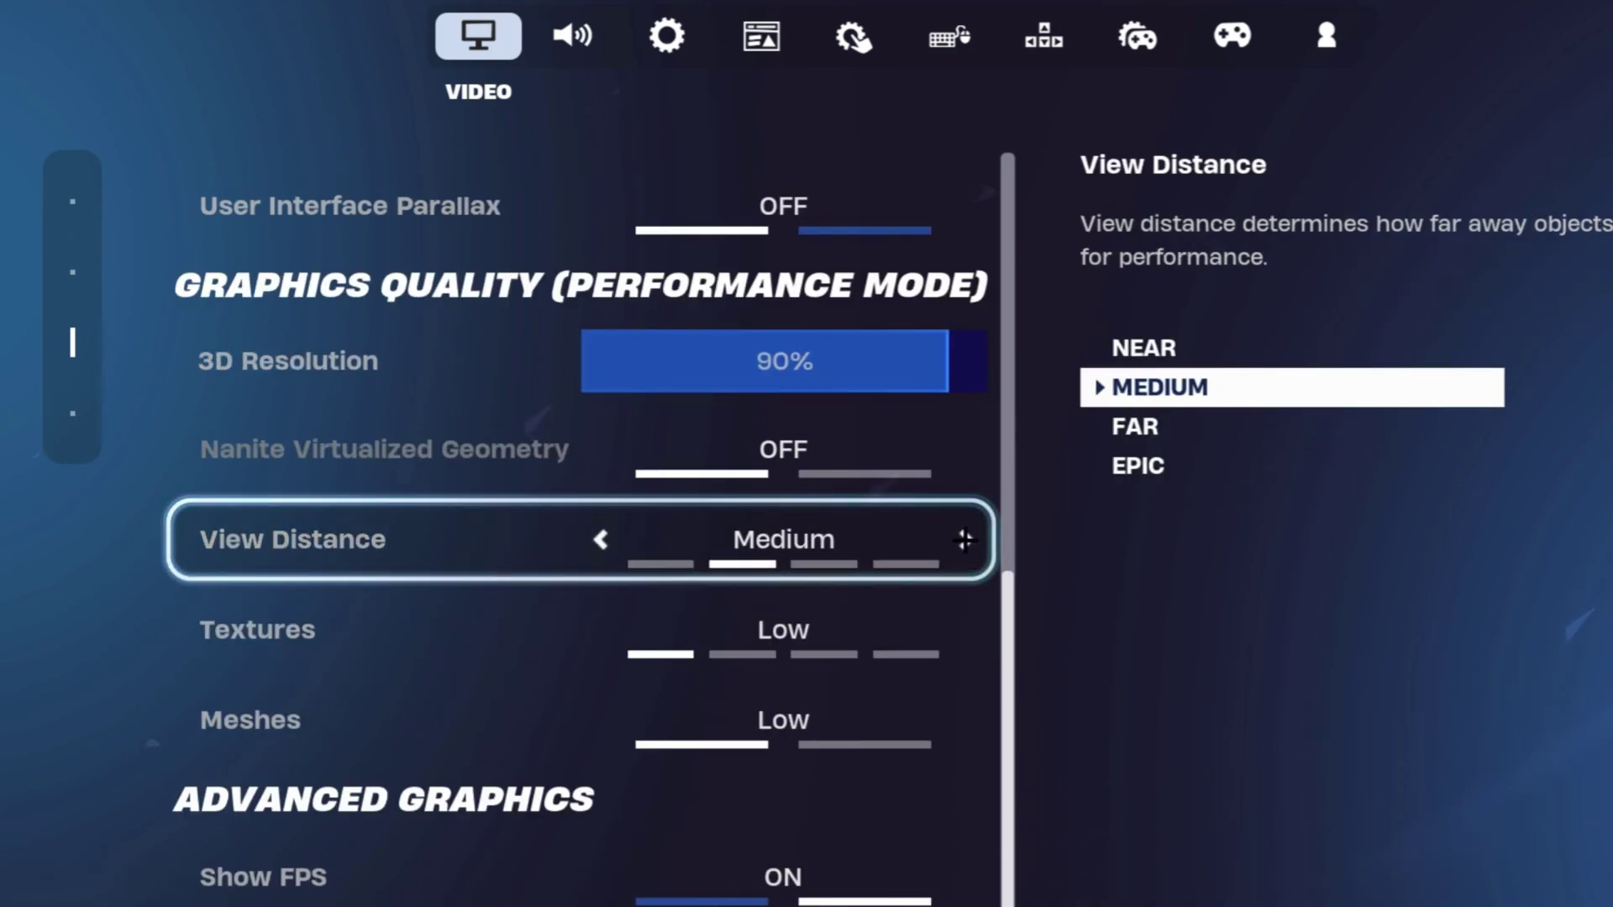
left_click(965, 540)
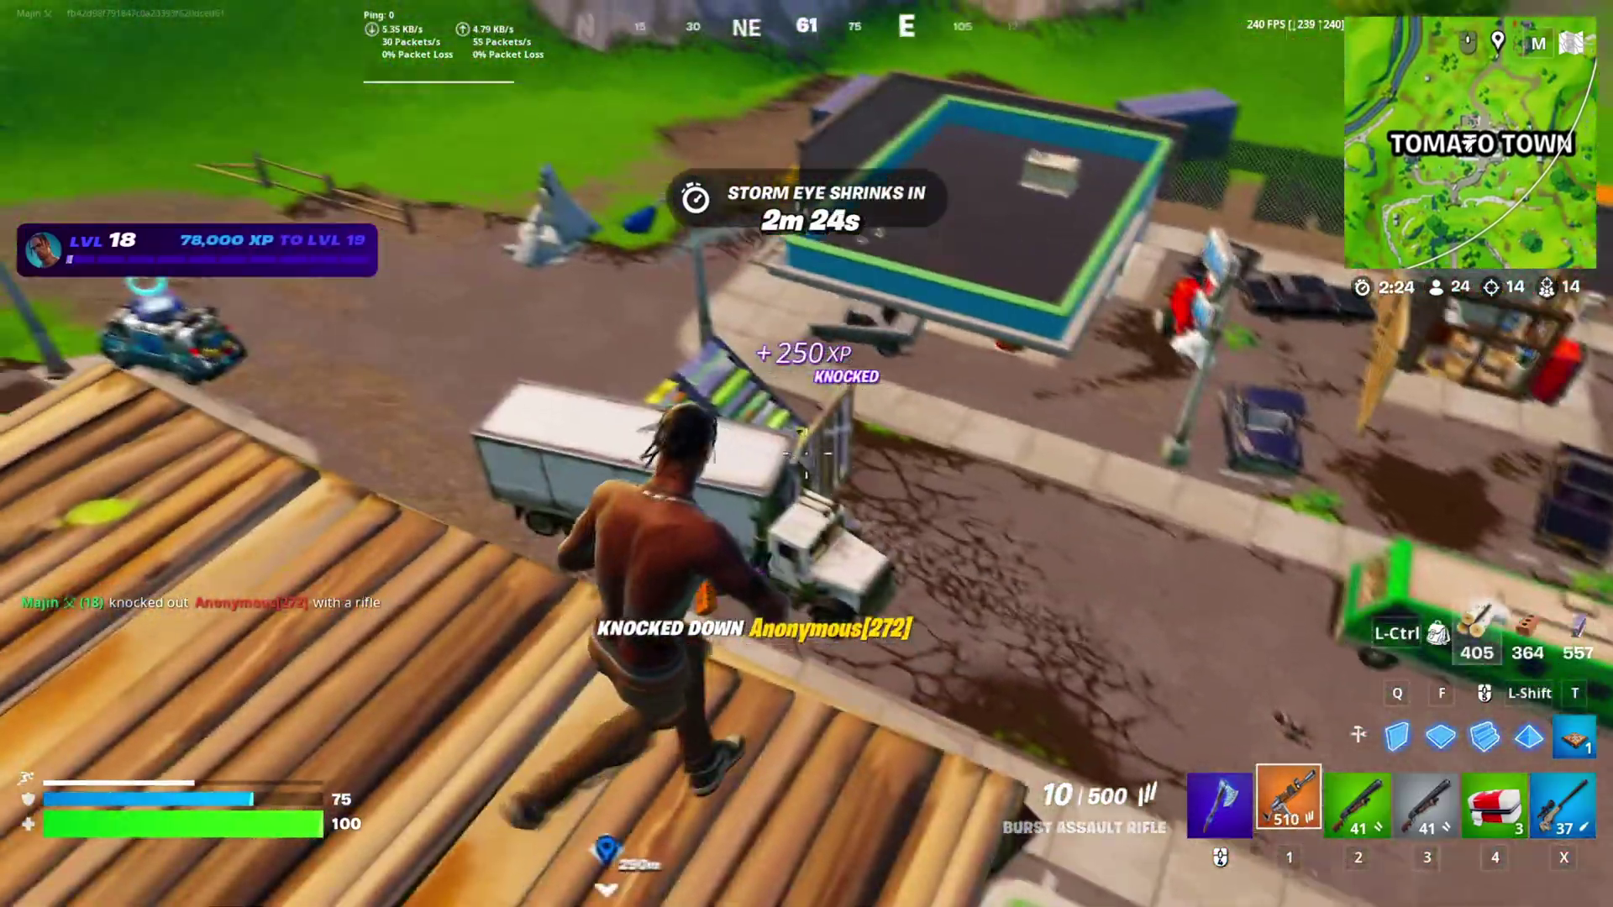
left_click(807, 454)
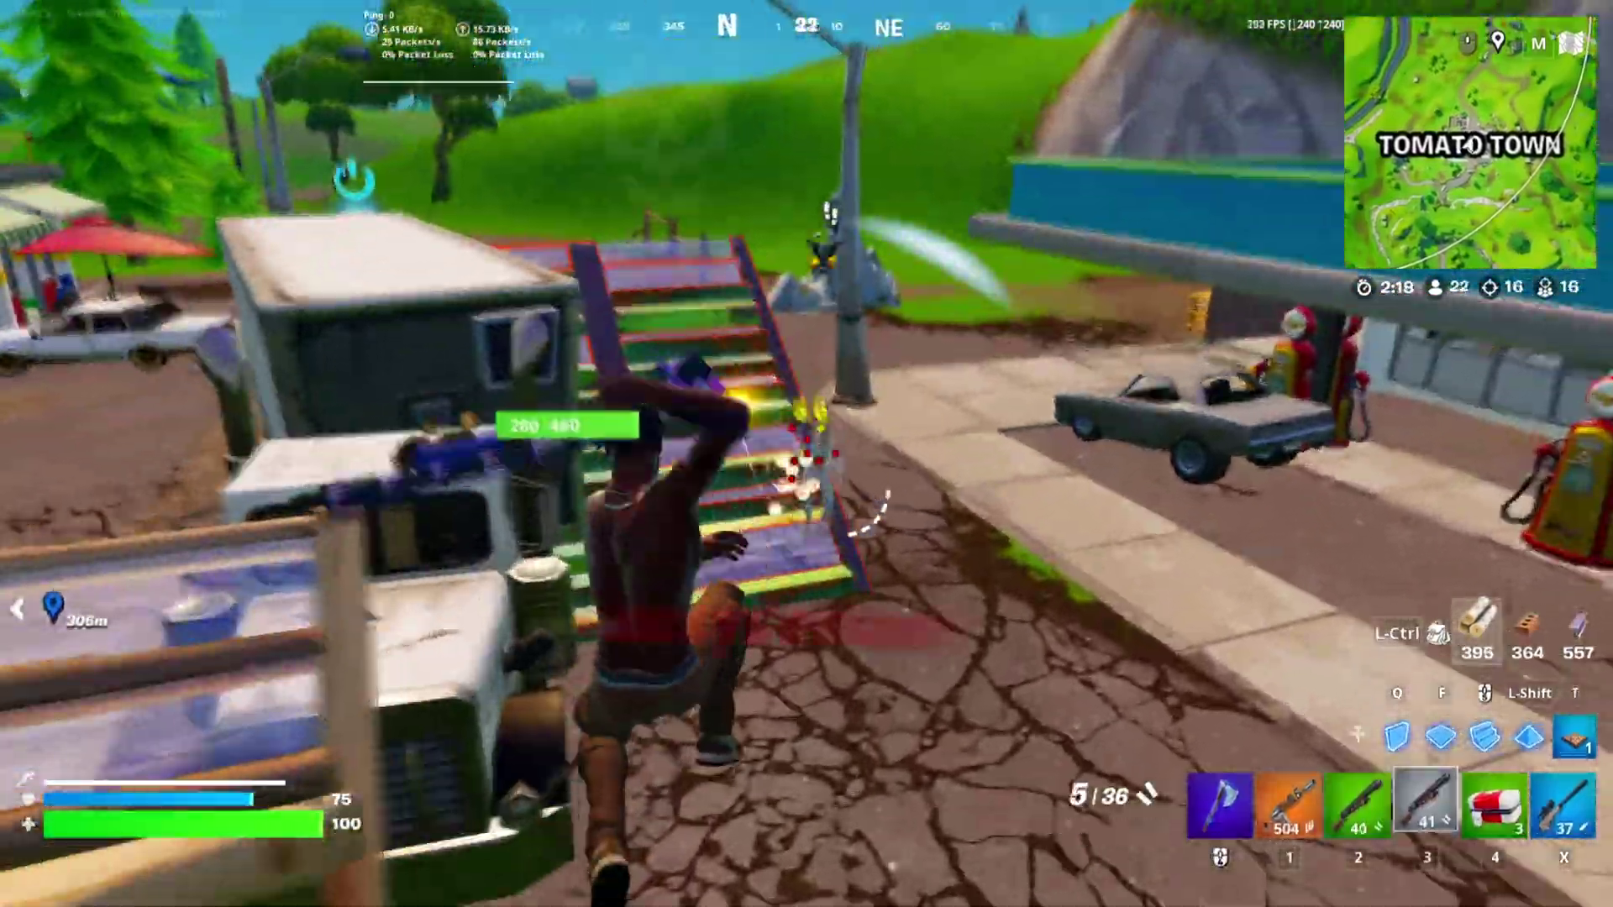
left_click(806, 453)
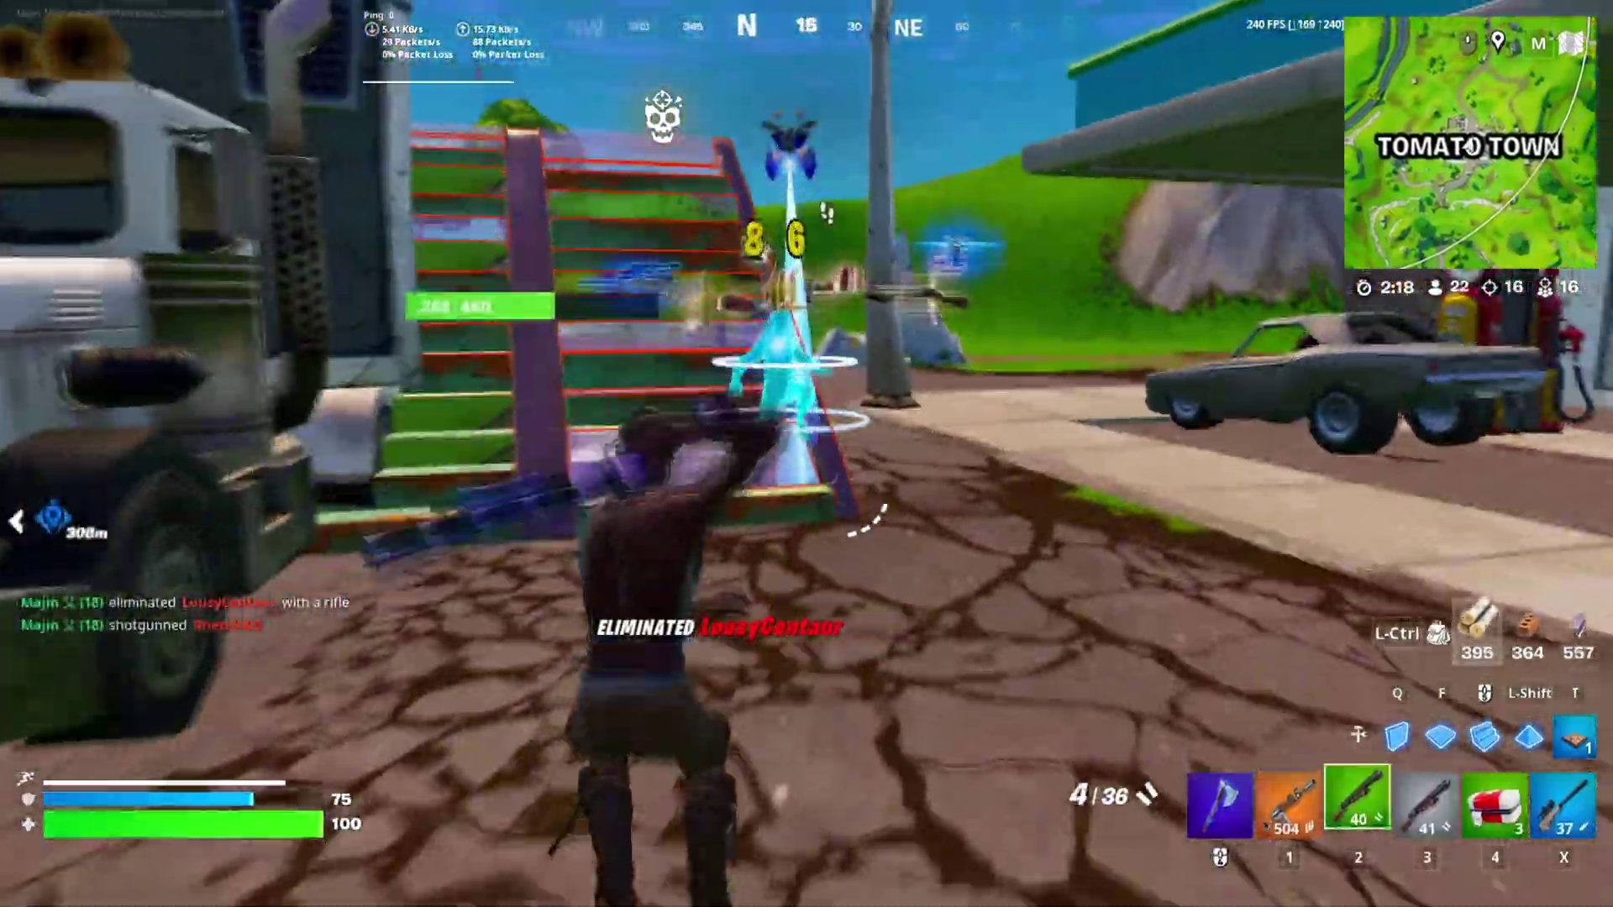
key("2")
key("r")
key("x")
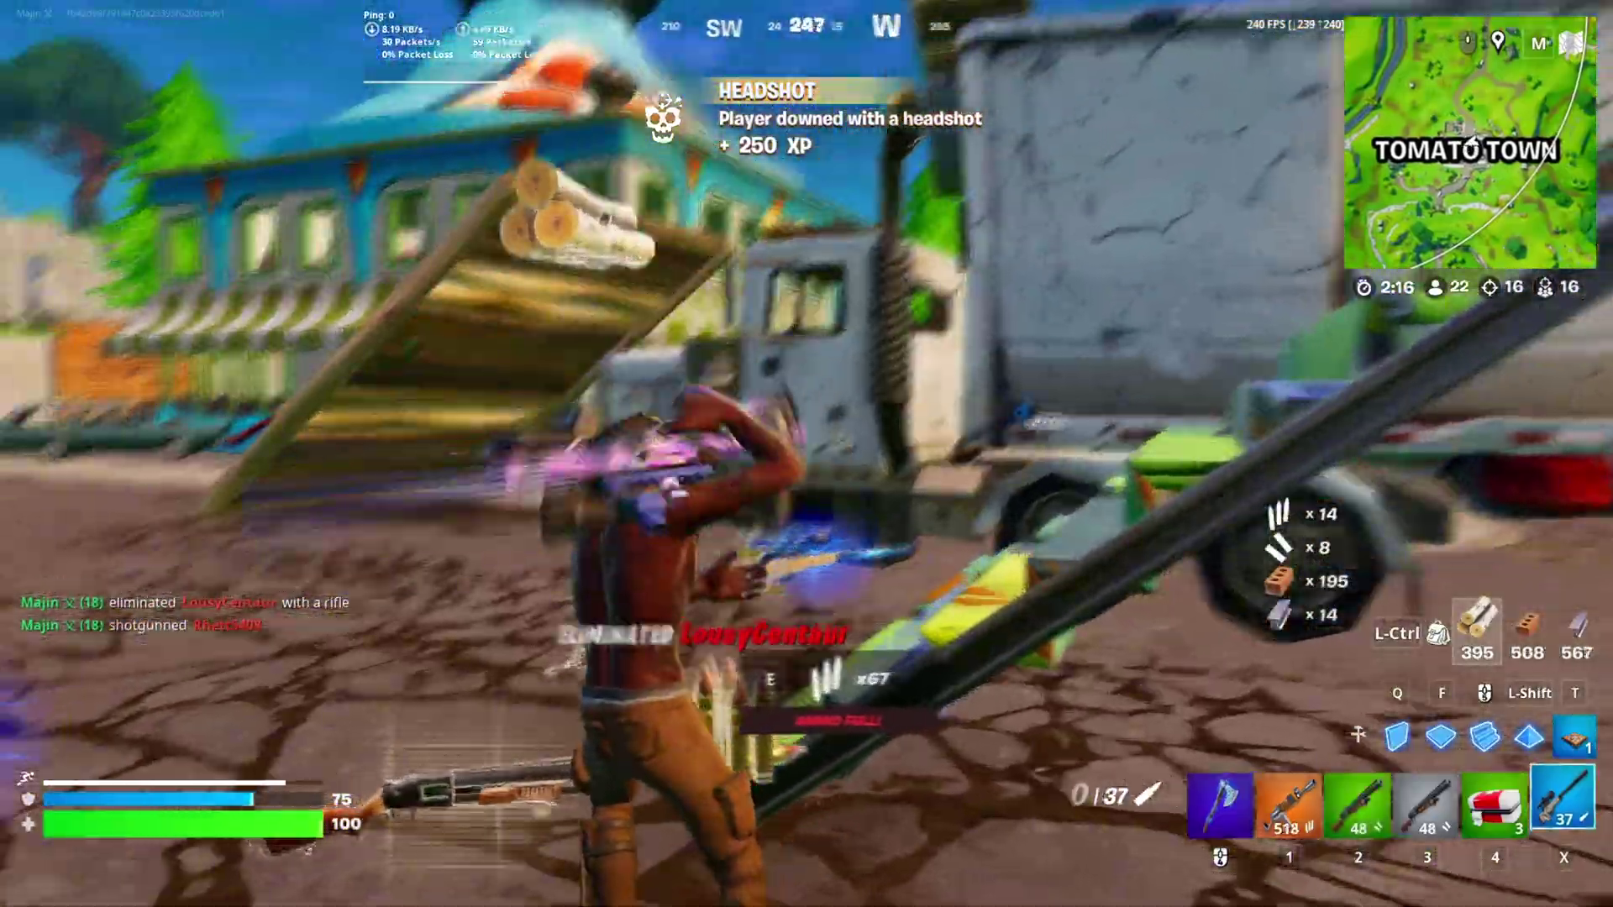
key("1")
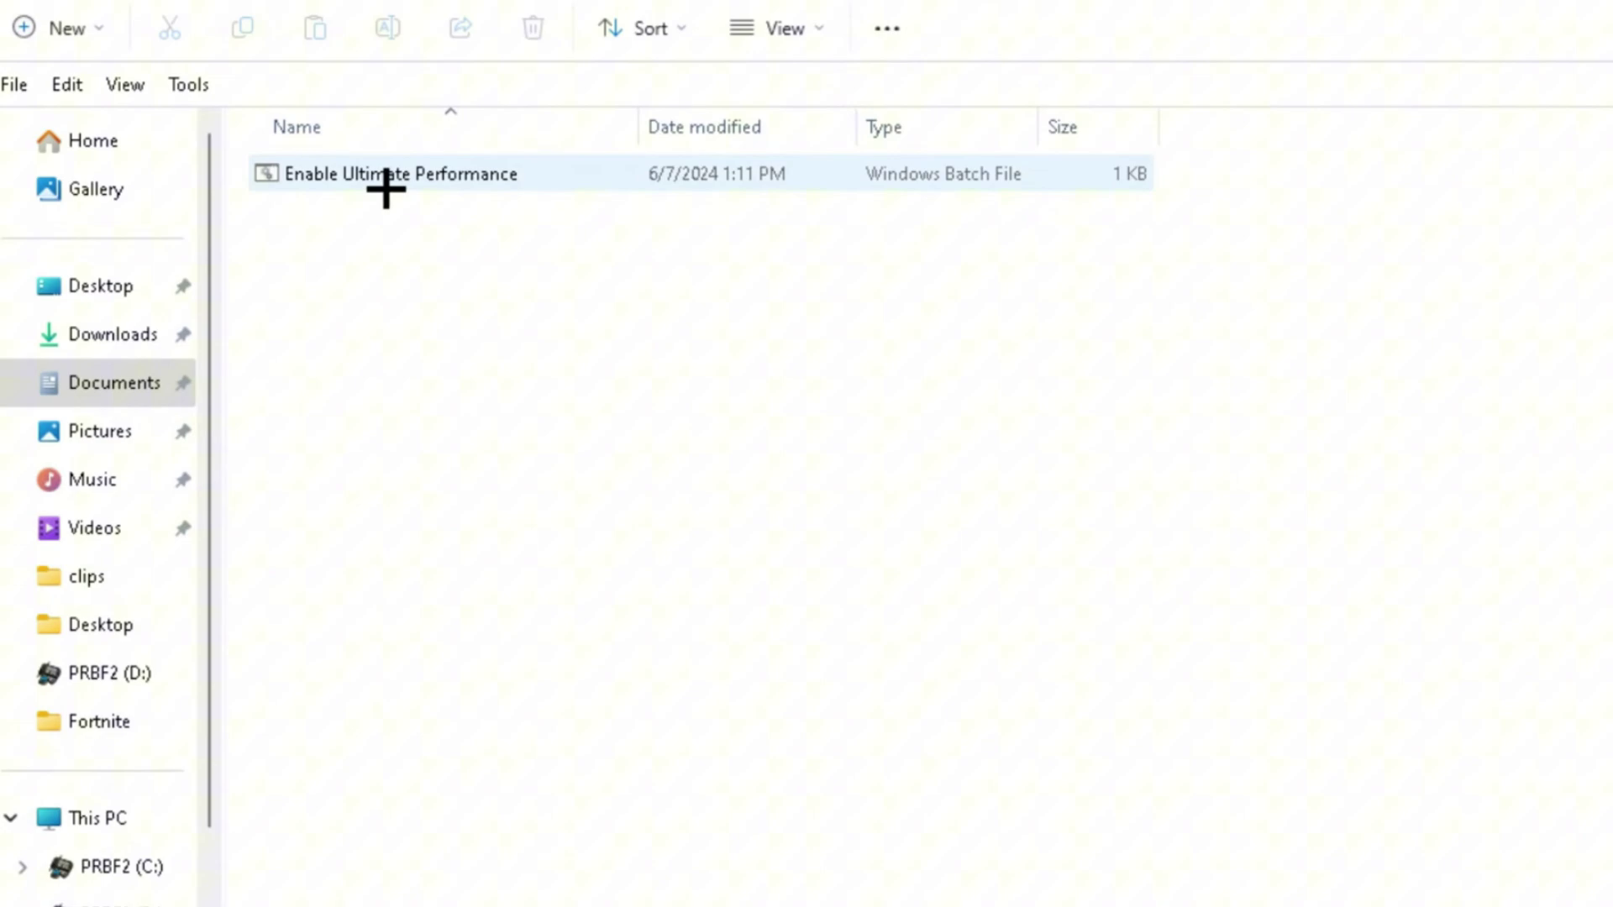
Step: Run the Enable Ultimate Performance batch file, accept the security warning and dismiss the finished script window
double_click(547, 179)
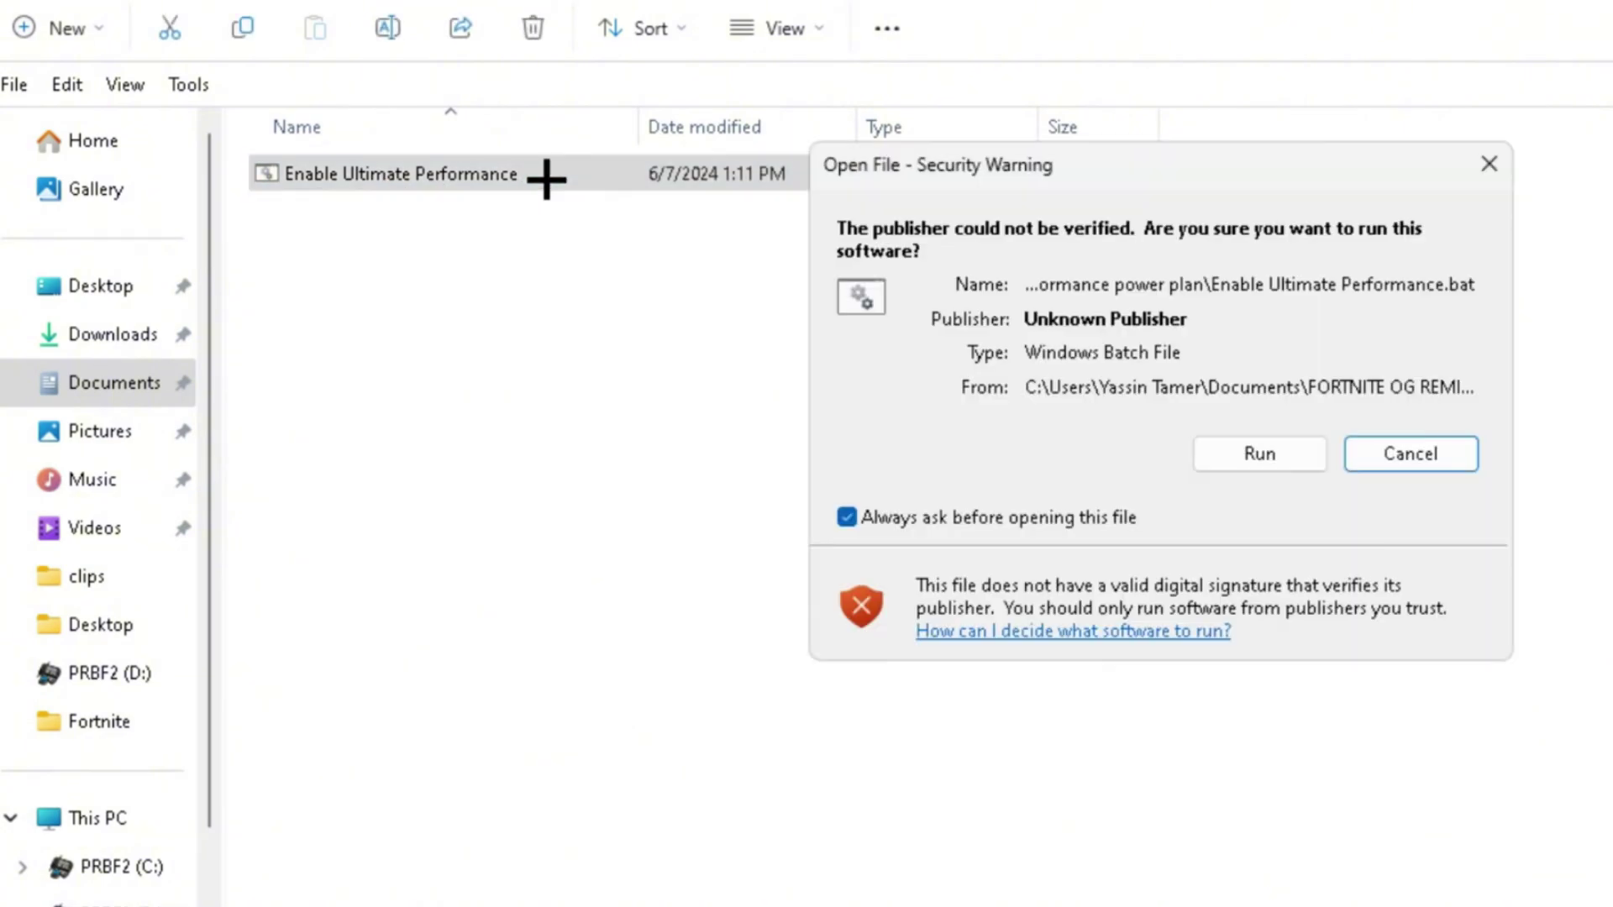
left_click(1265, 455)
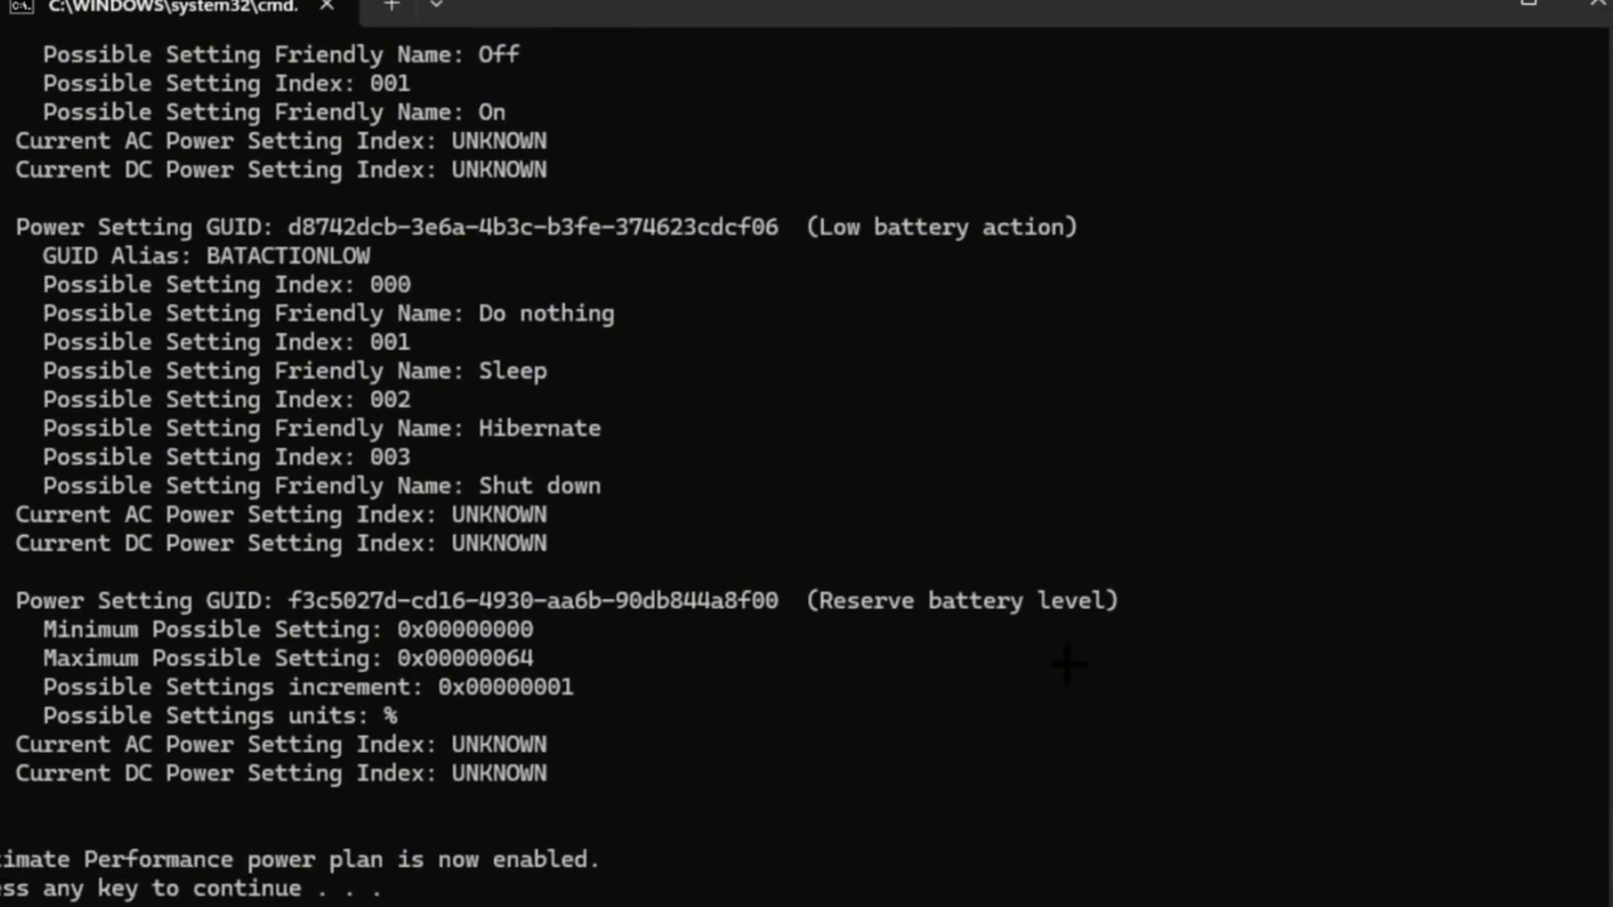
key("Return")
Step: Search Windows for "power", open the power plan settings and go up to the Power Options overview
key("super")
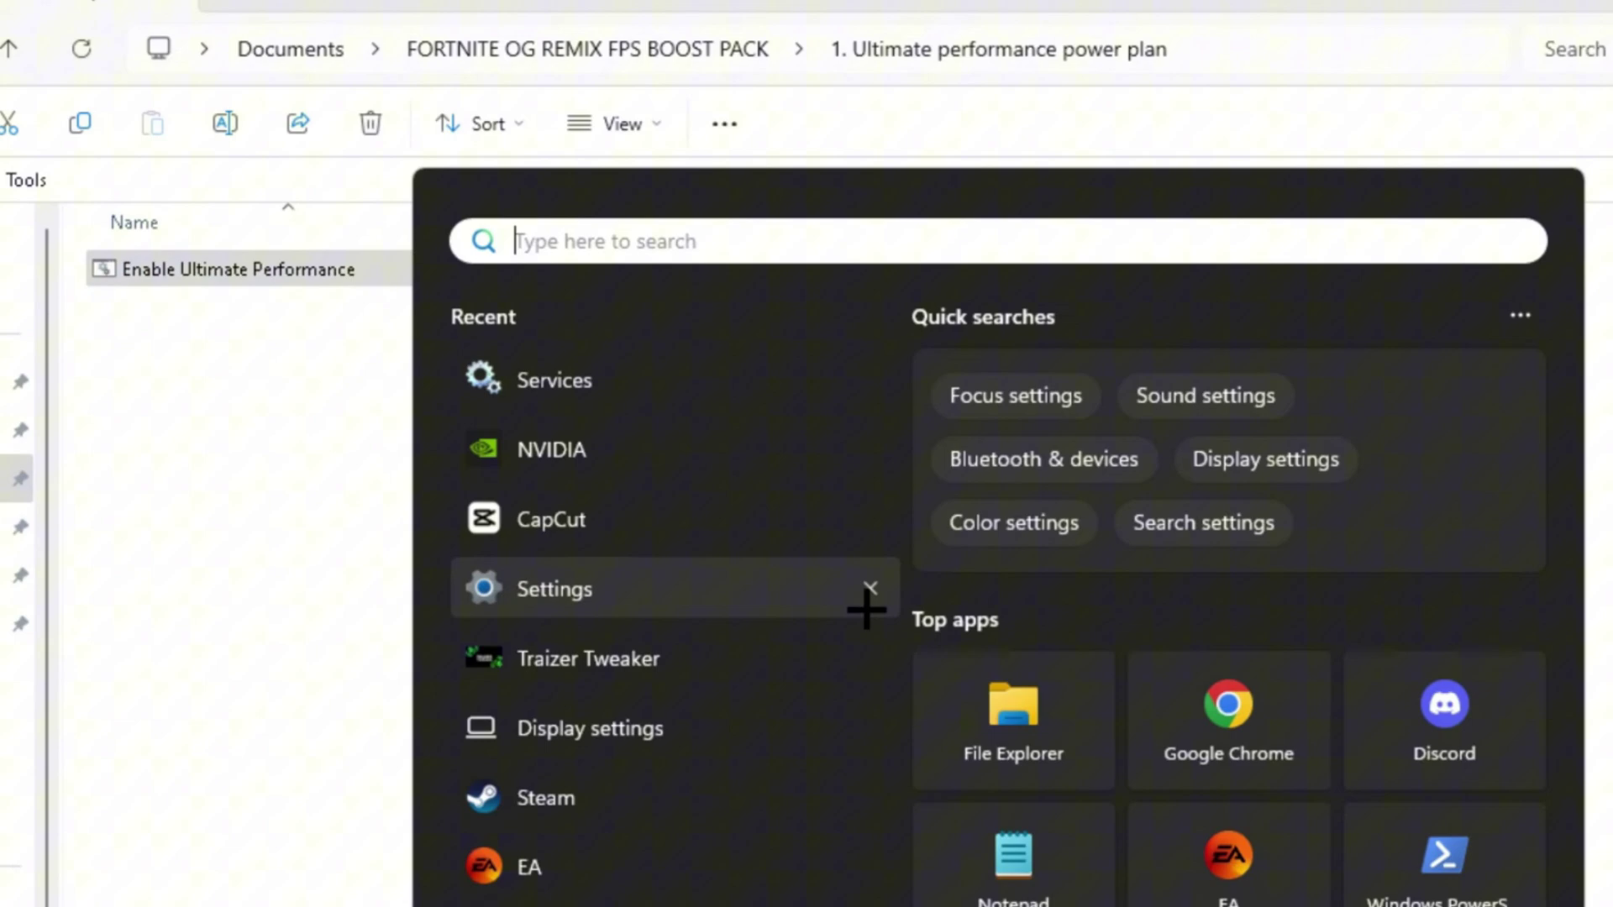
type("power")
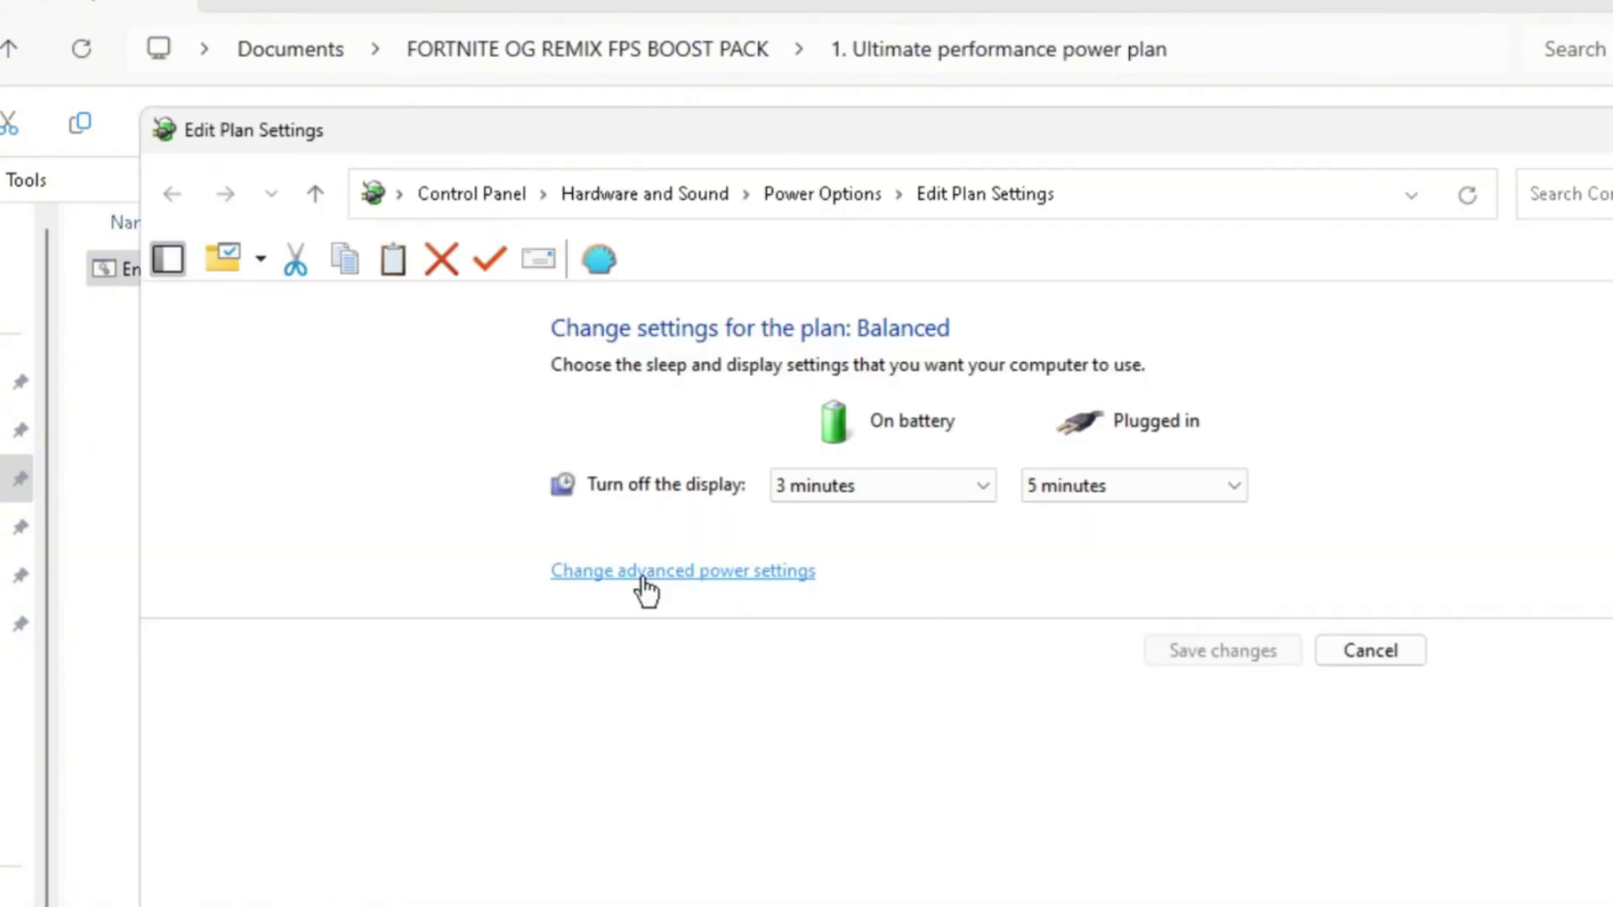
left_click(813, 186)
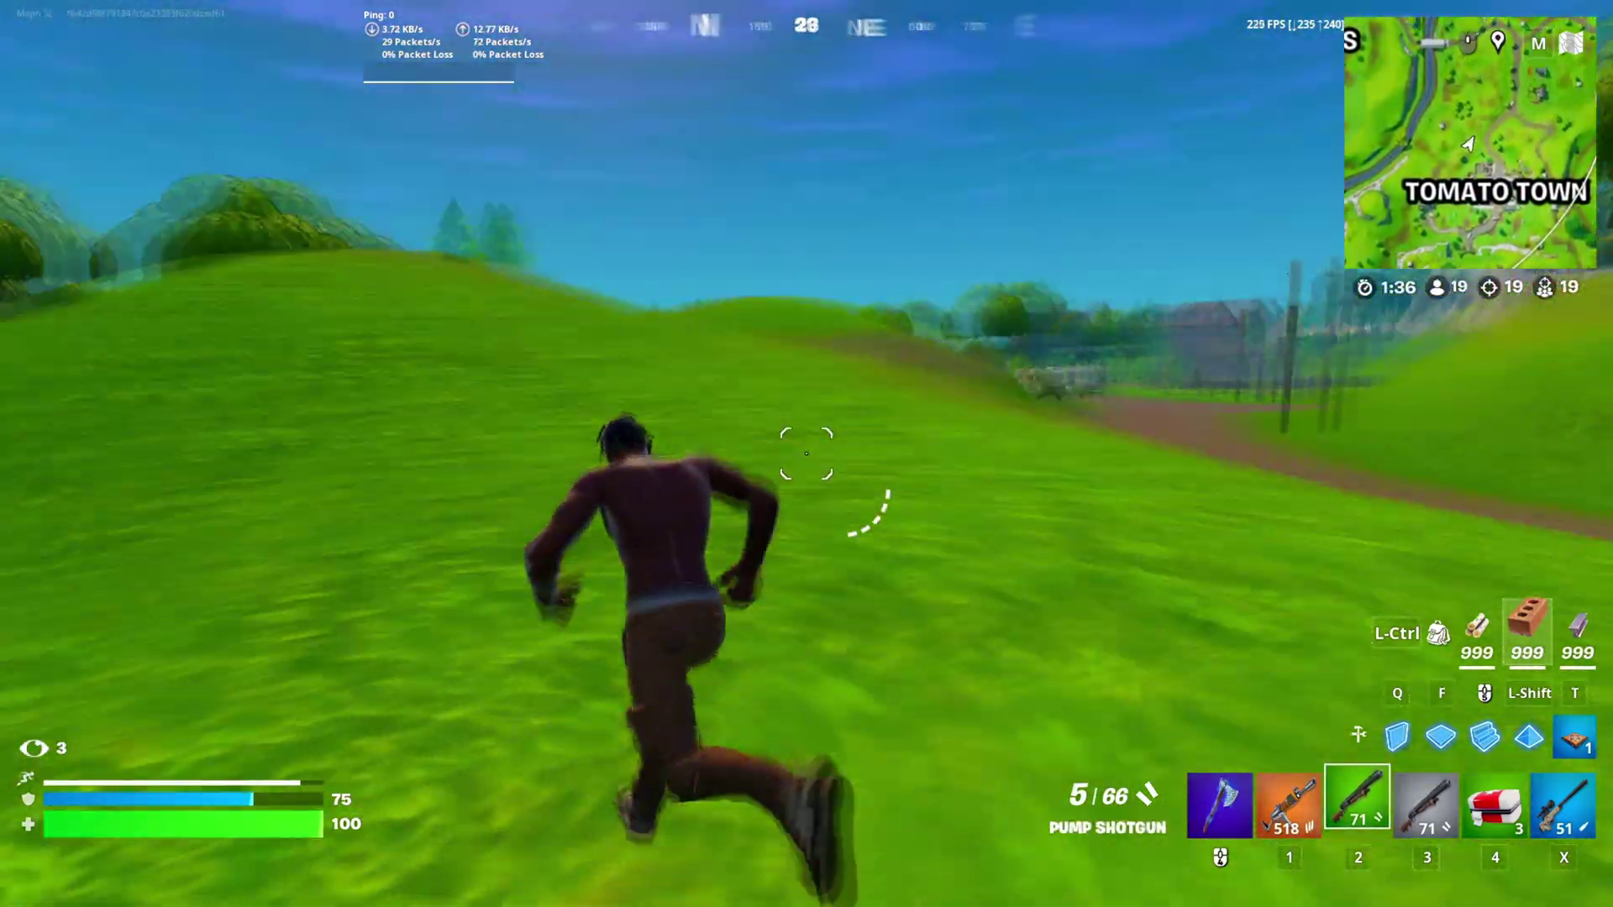
key("m")
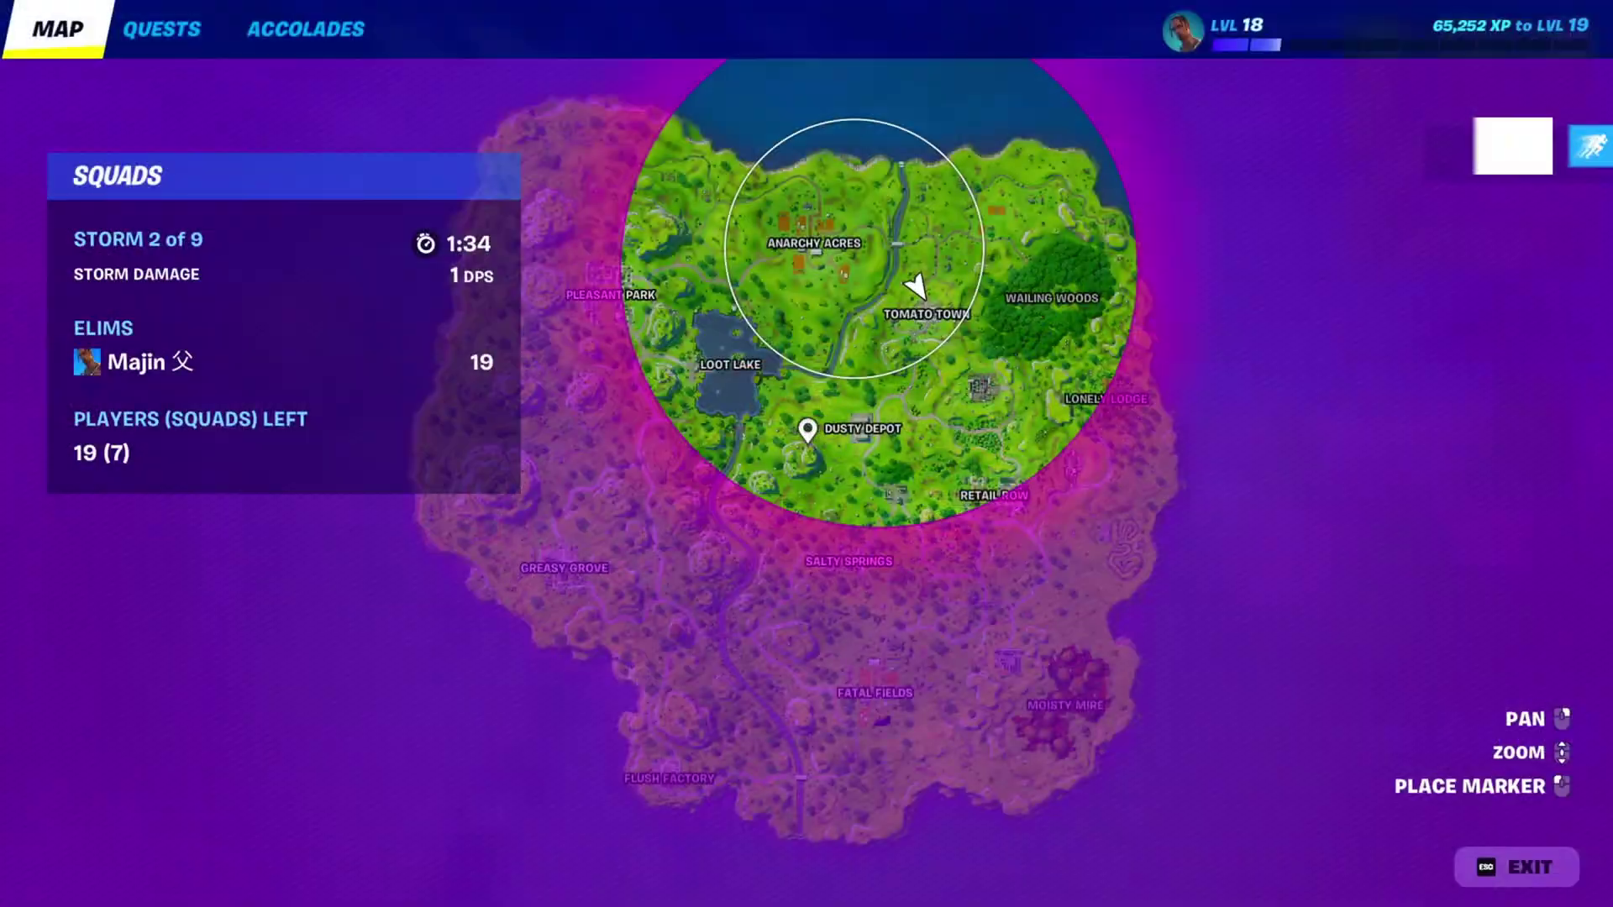
key("m")
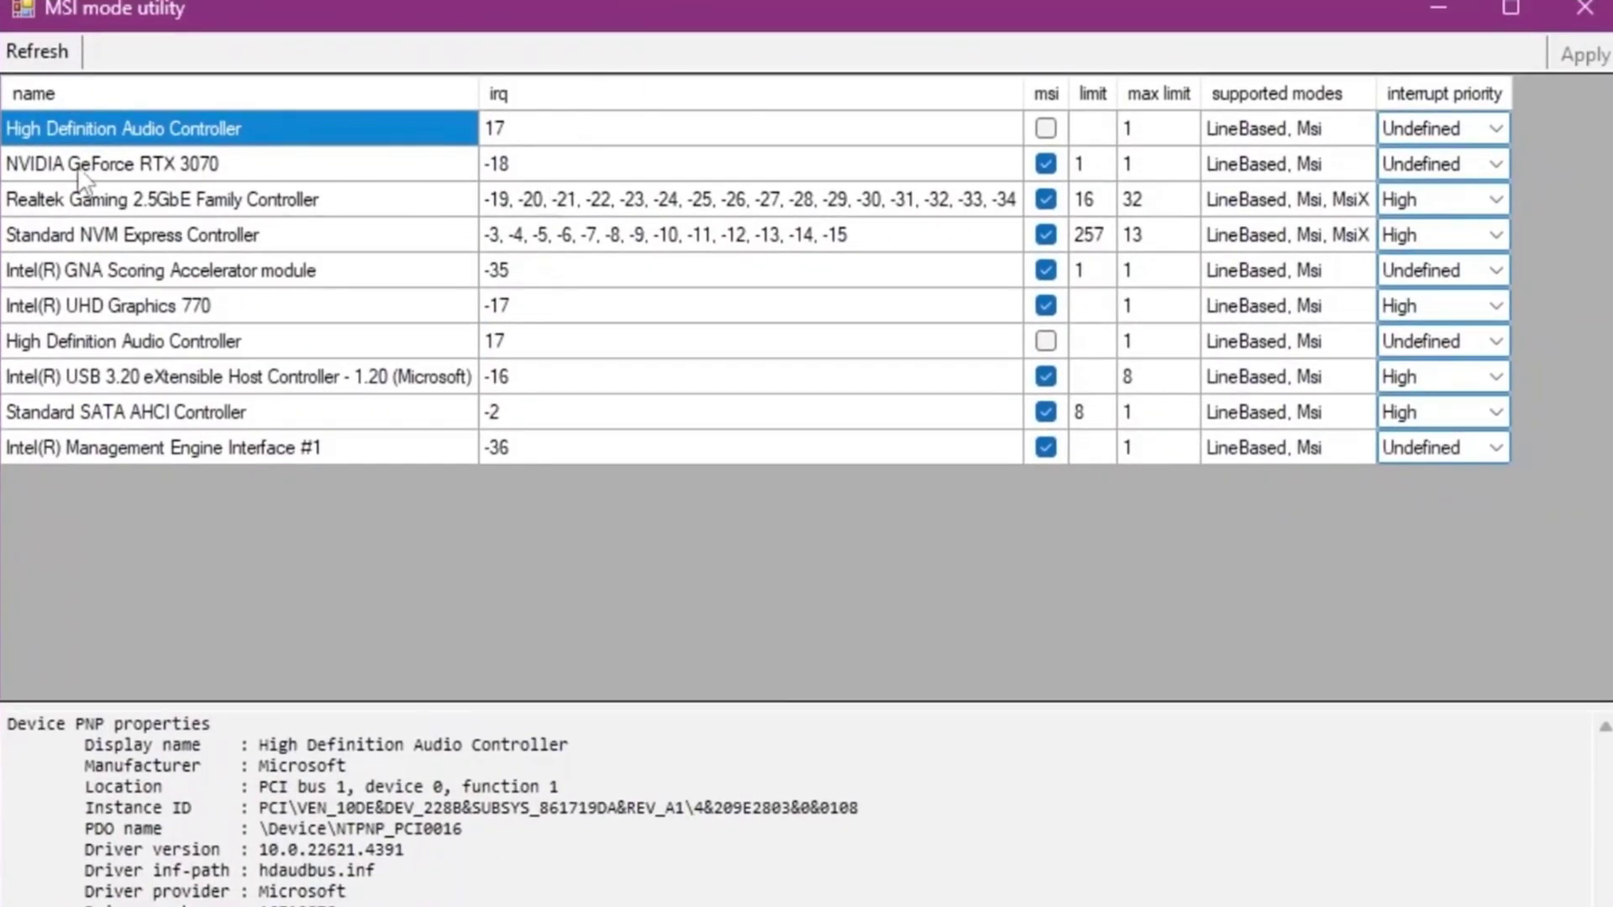
Step: Set the interrupt priority of the NVIDIA GeForce RTX 3070 to High in MSI mode utility
left_click(67, 164)
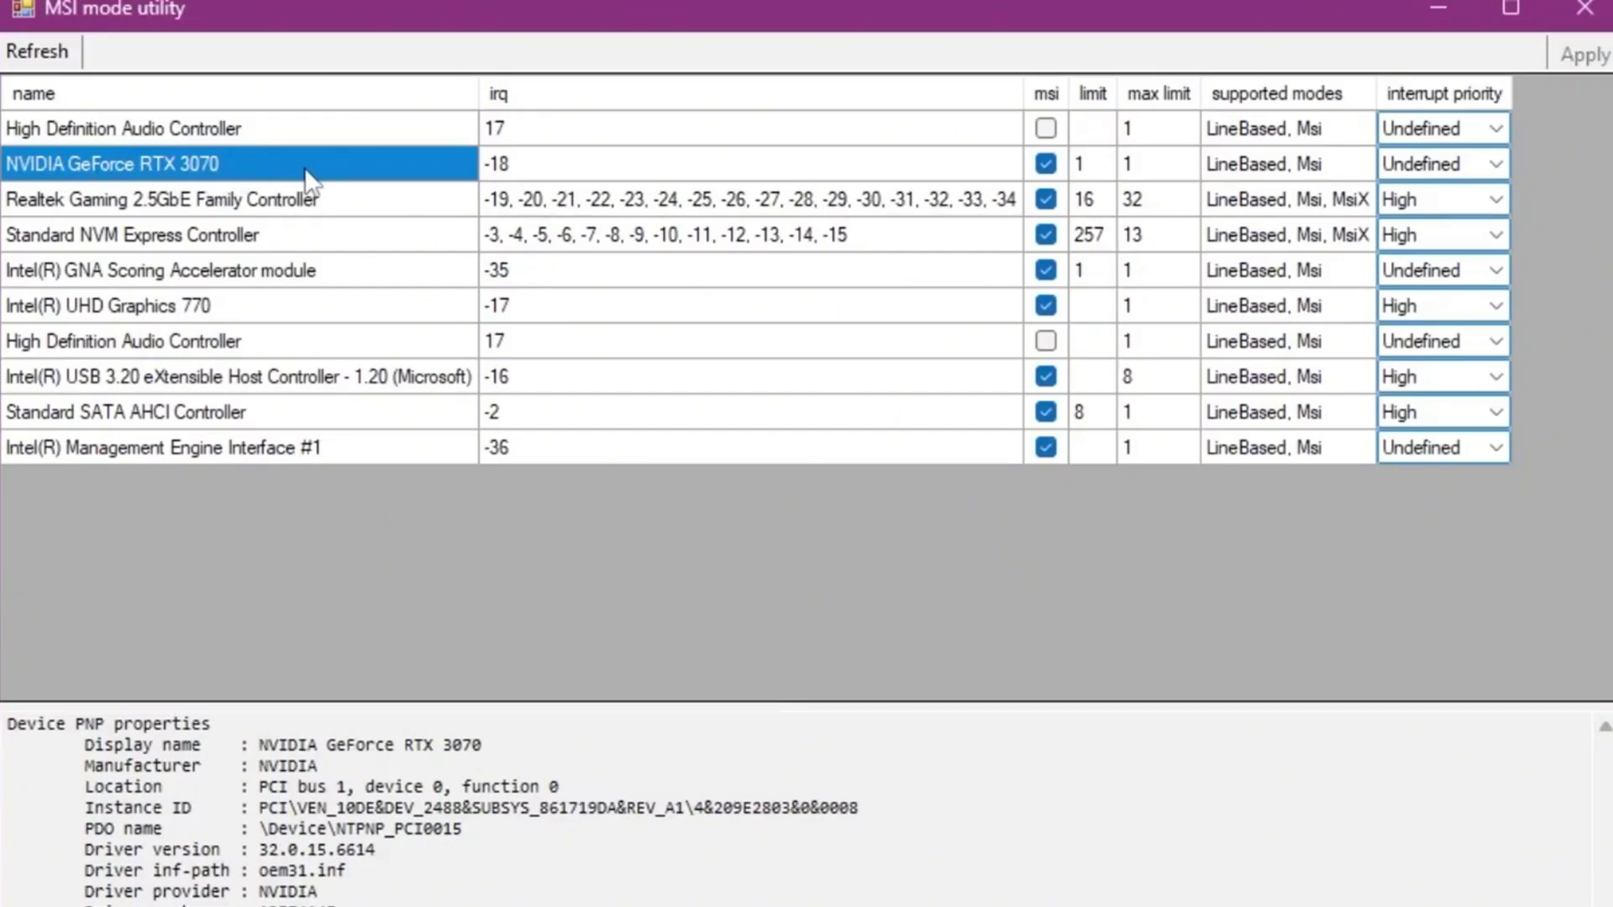
left_click(1486, 164)
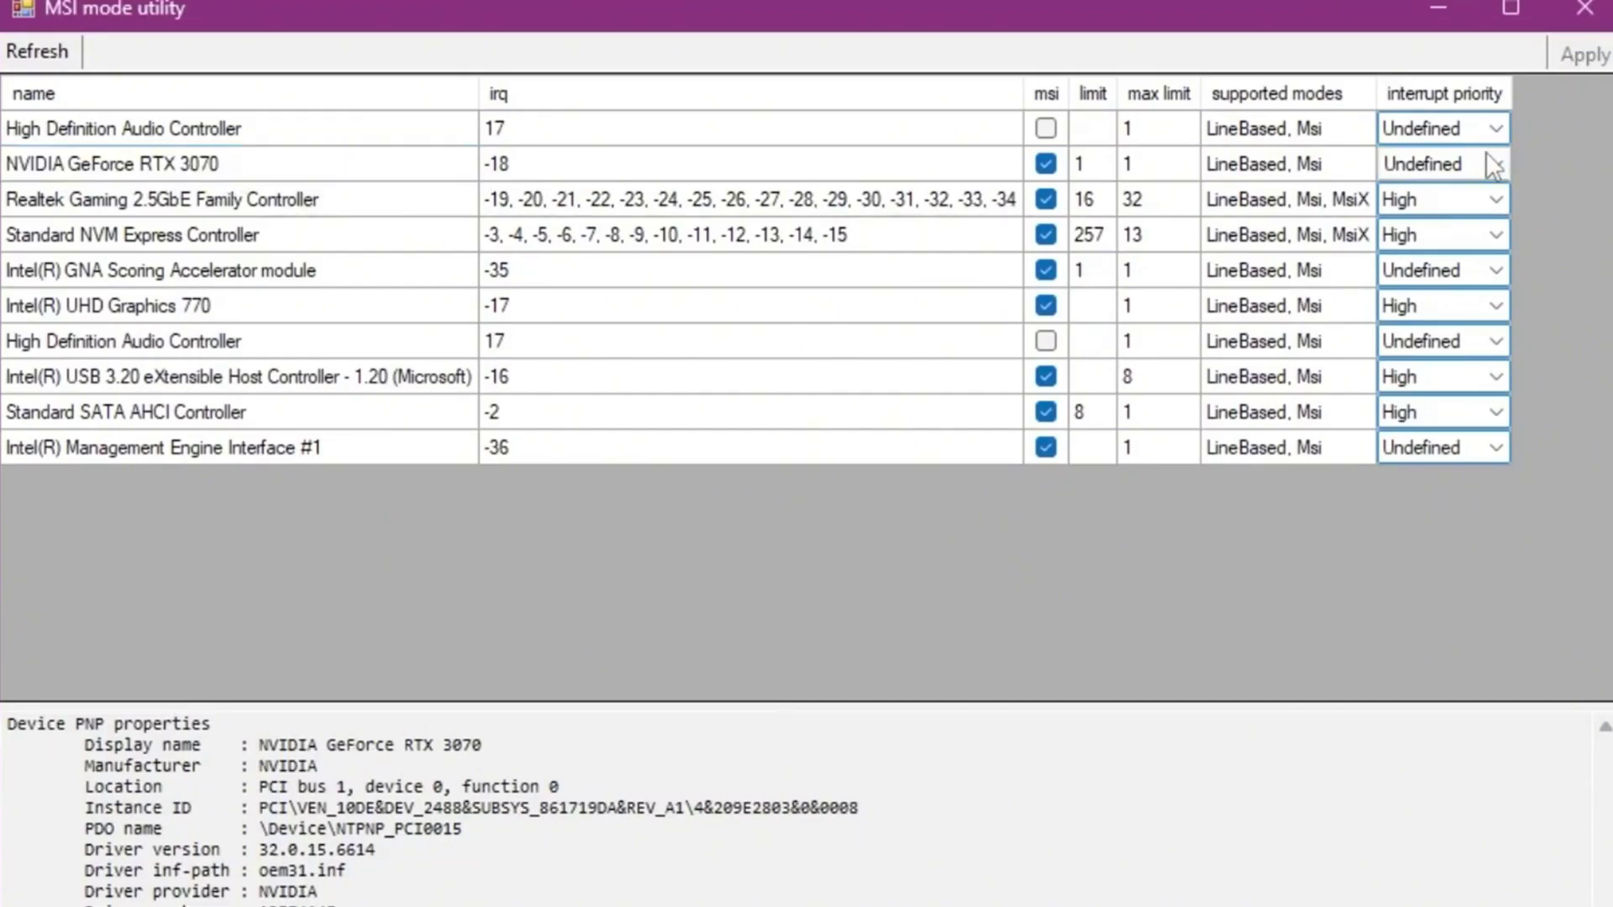
left_click(1487, 164)
left_click(1407, 255)
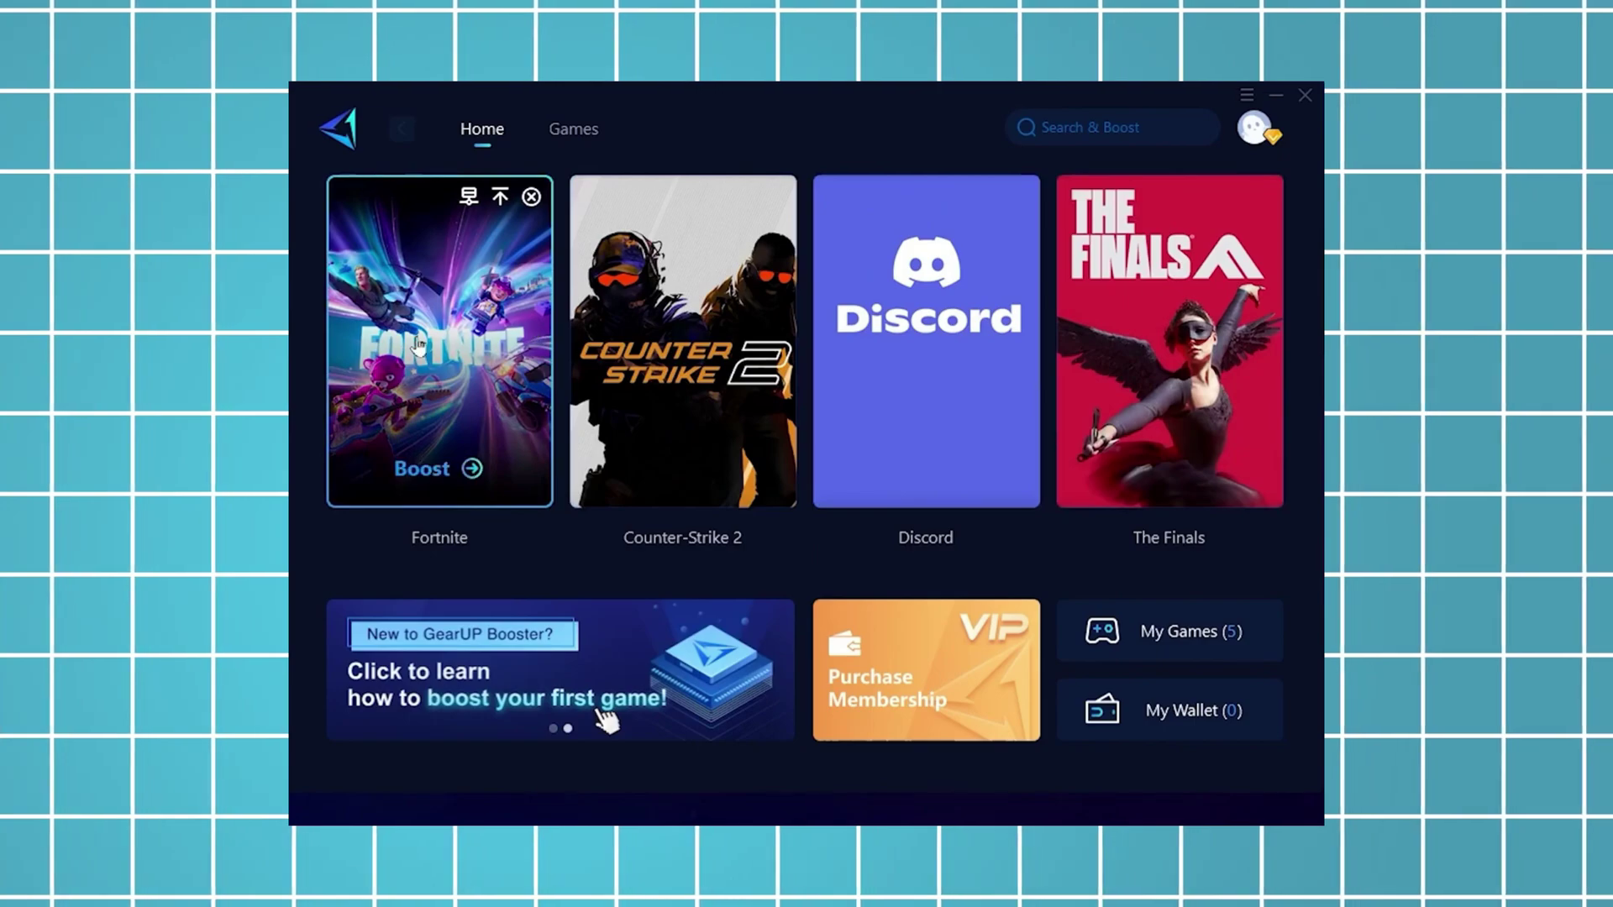
Step: Start boosting Fortnite from the GearUP Booster home page
left_click(424, 470)
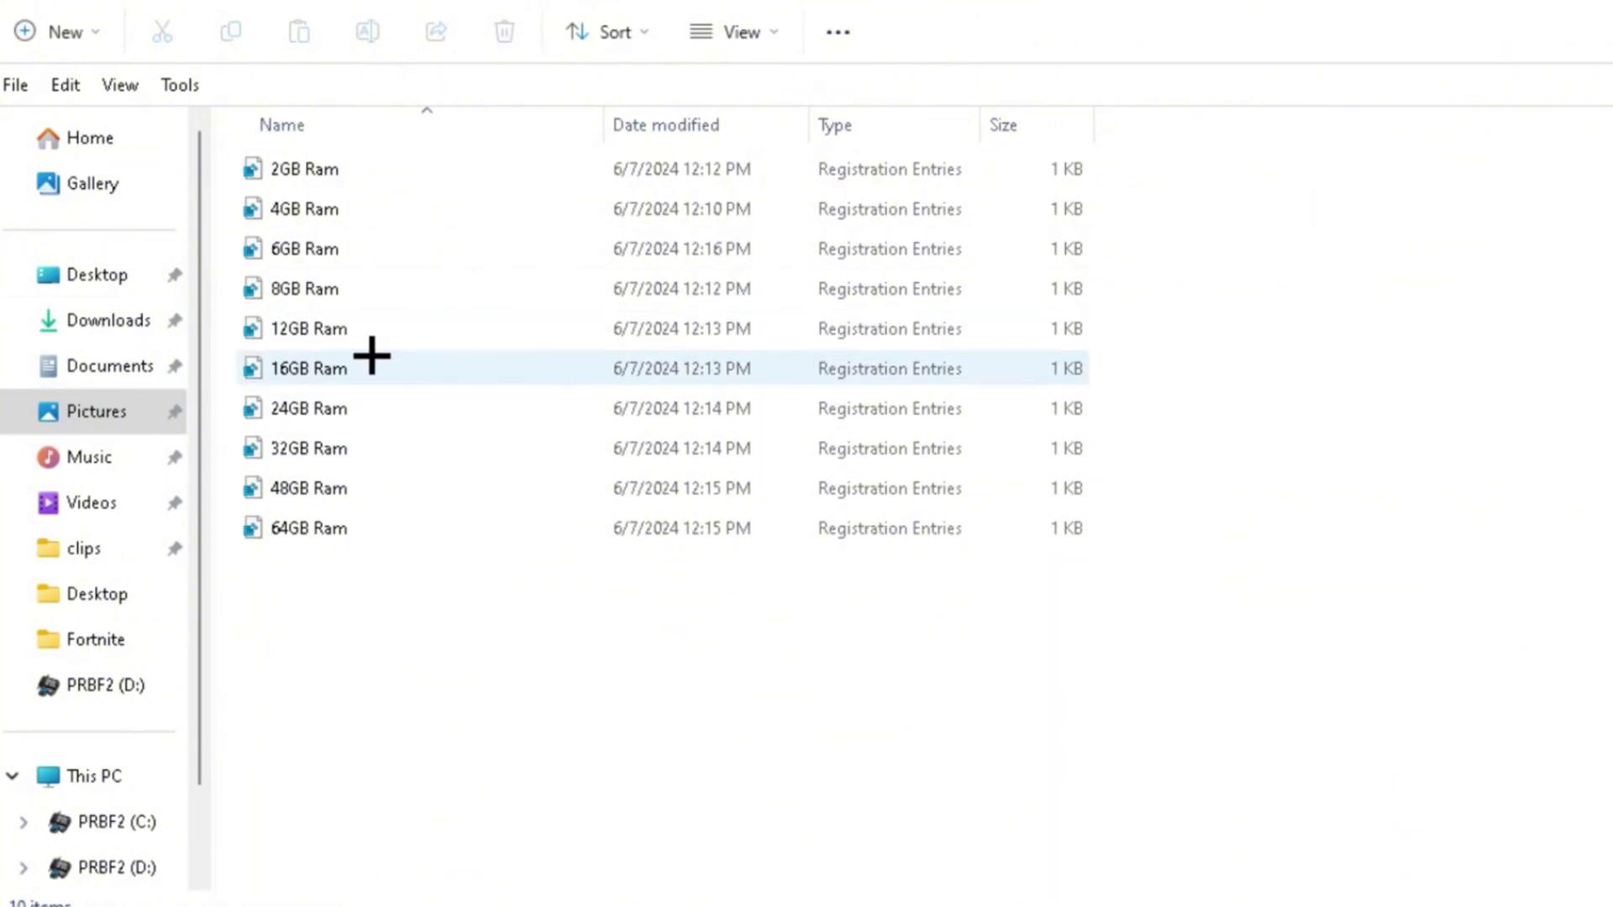
Step: Merge the 16GB Ram registration file into the registry, accepting the warning and dismissing the final message
double_click(329, 360)
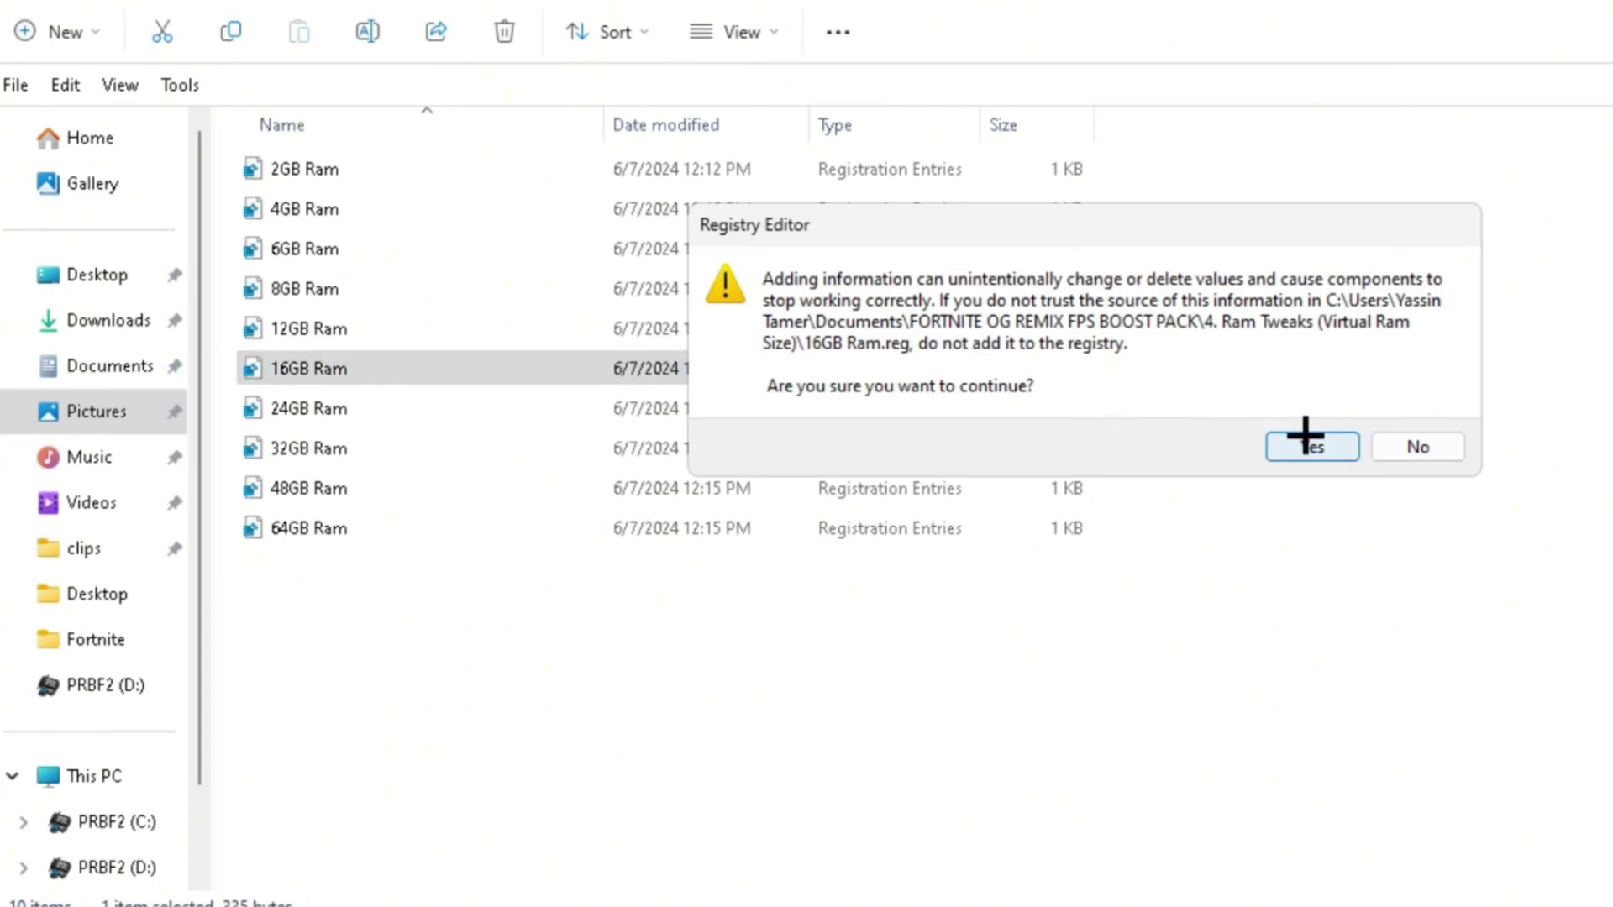
left_click(1313, 445)
left_click(1403, 412)
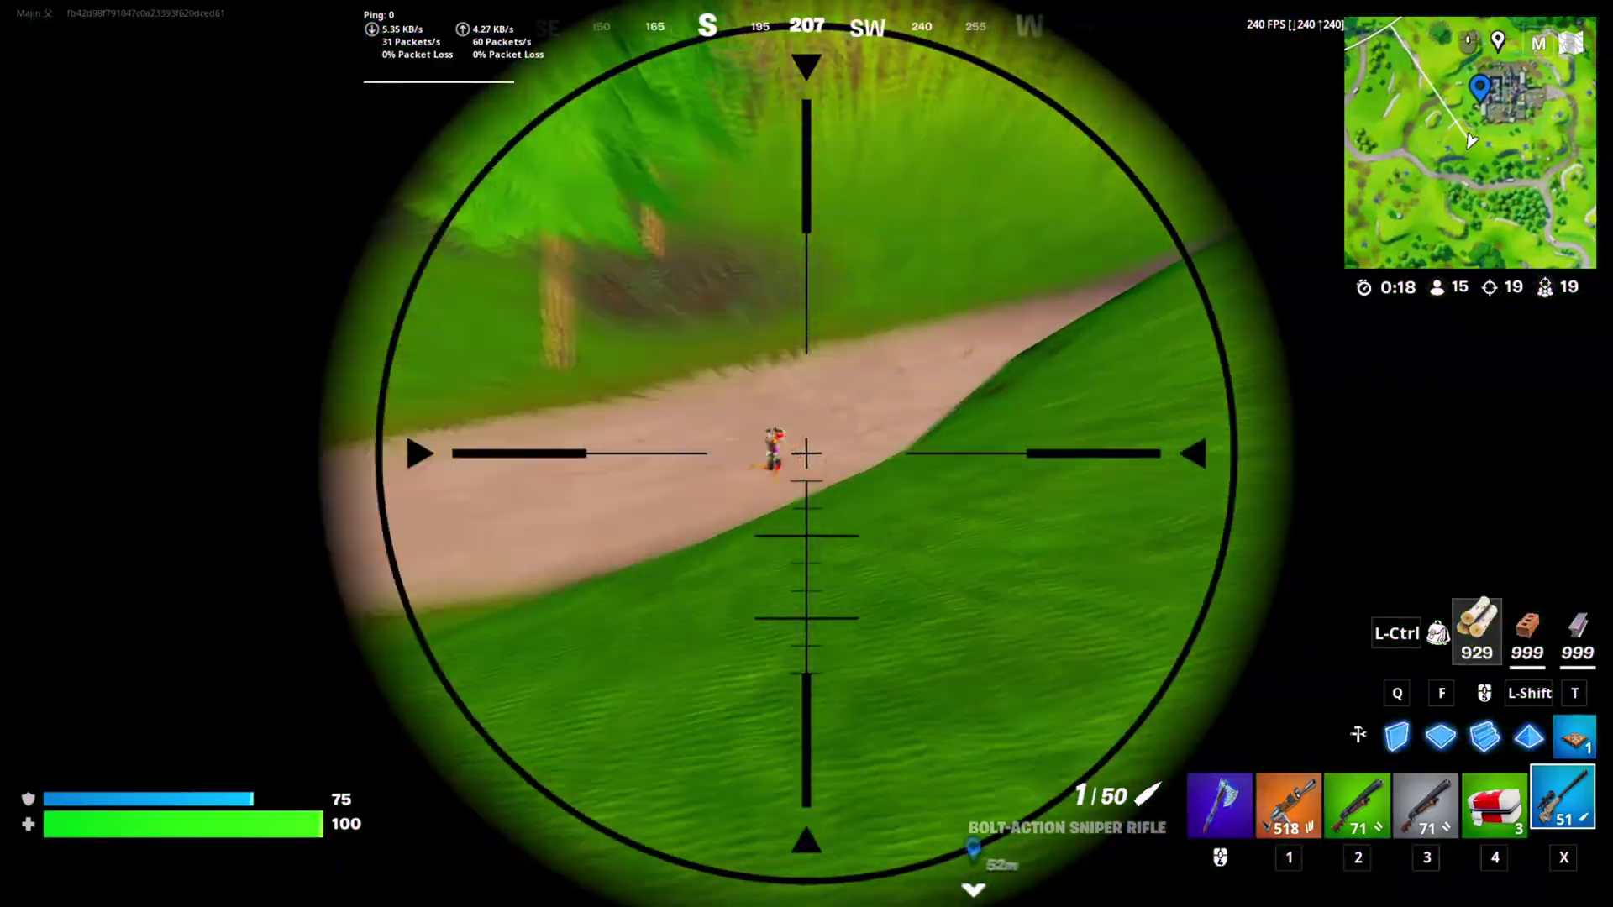
left_click(806, 453)
key("1")
key("space")
left_click(806, 453)
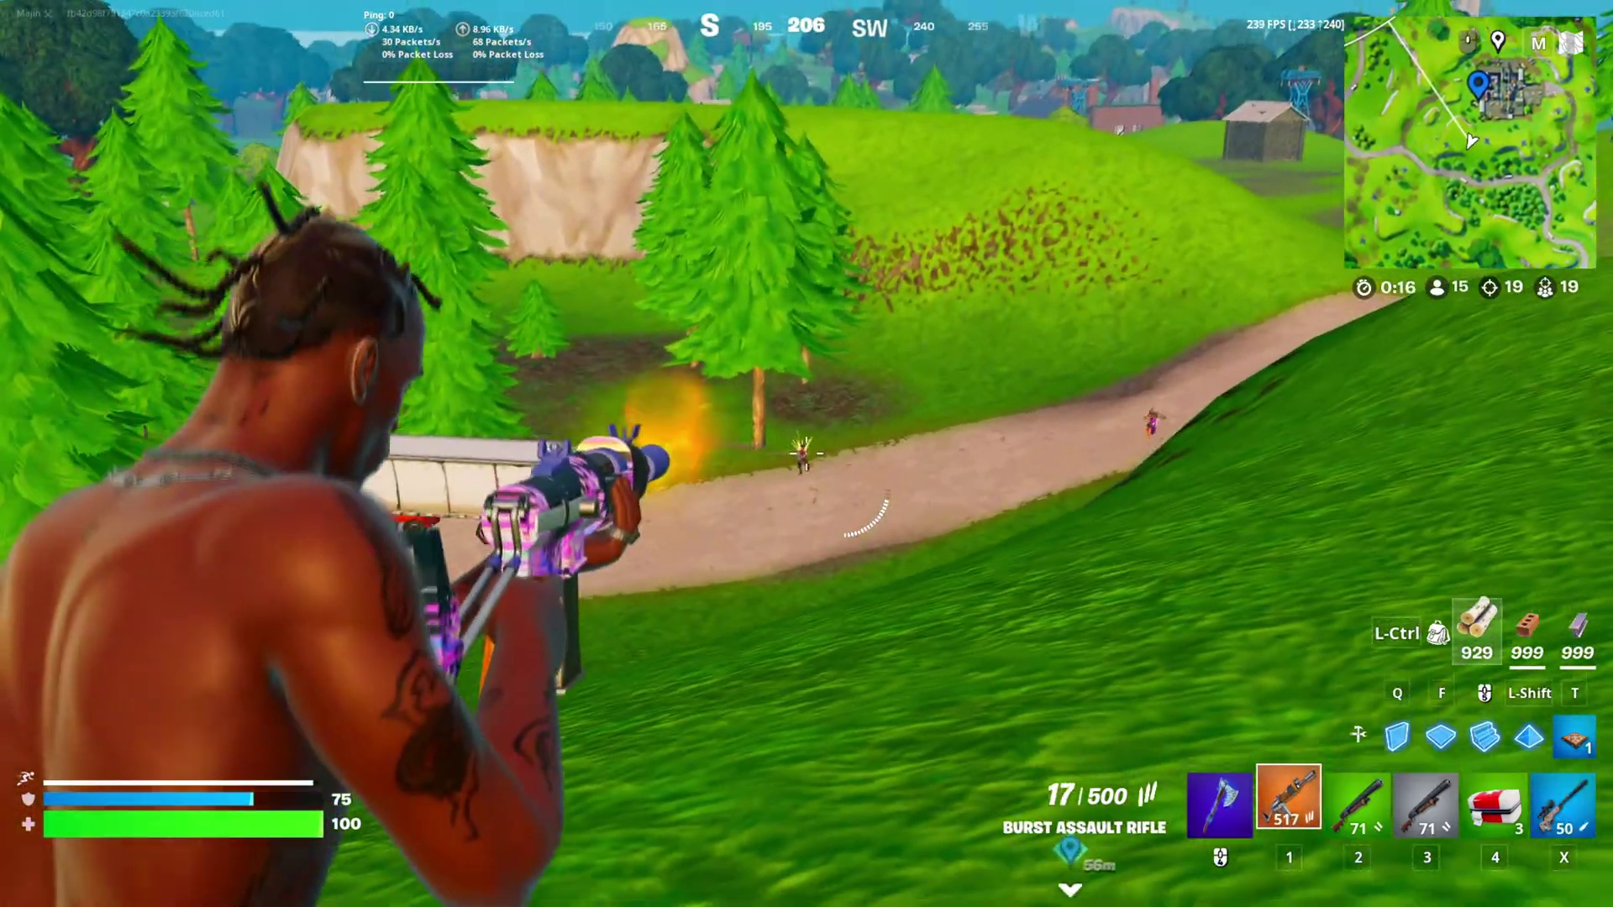
left_click(806, 453)
left_click(806, 454)
key("q")
left_click(807, 453)
right_click(806, 454)
left_click(807, 454)
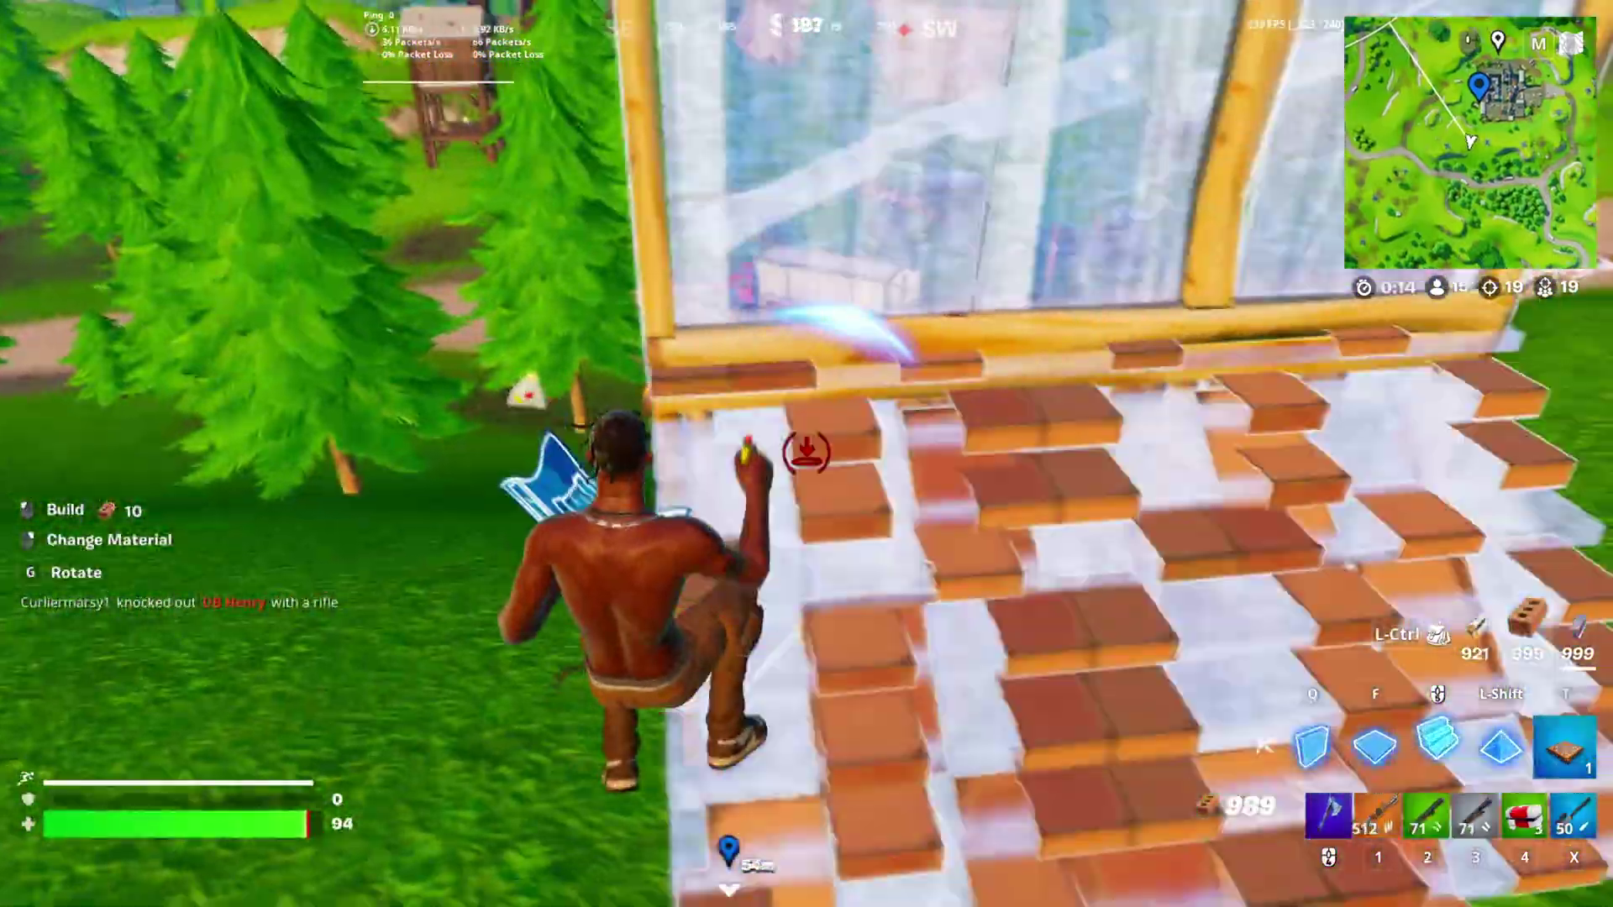
key("1")
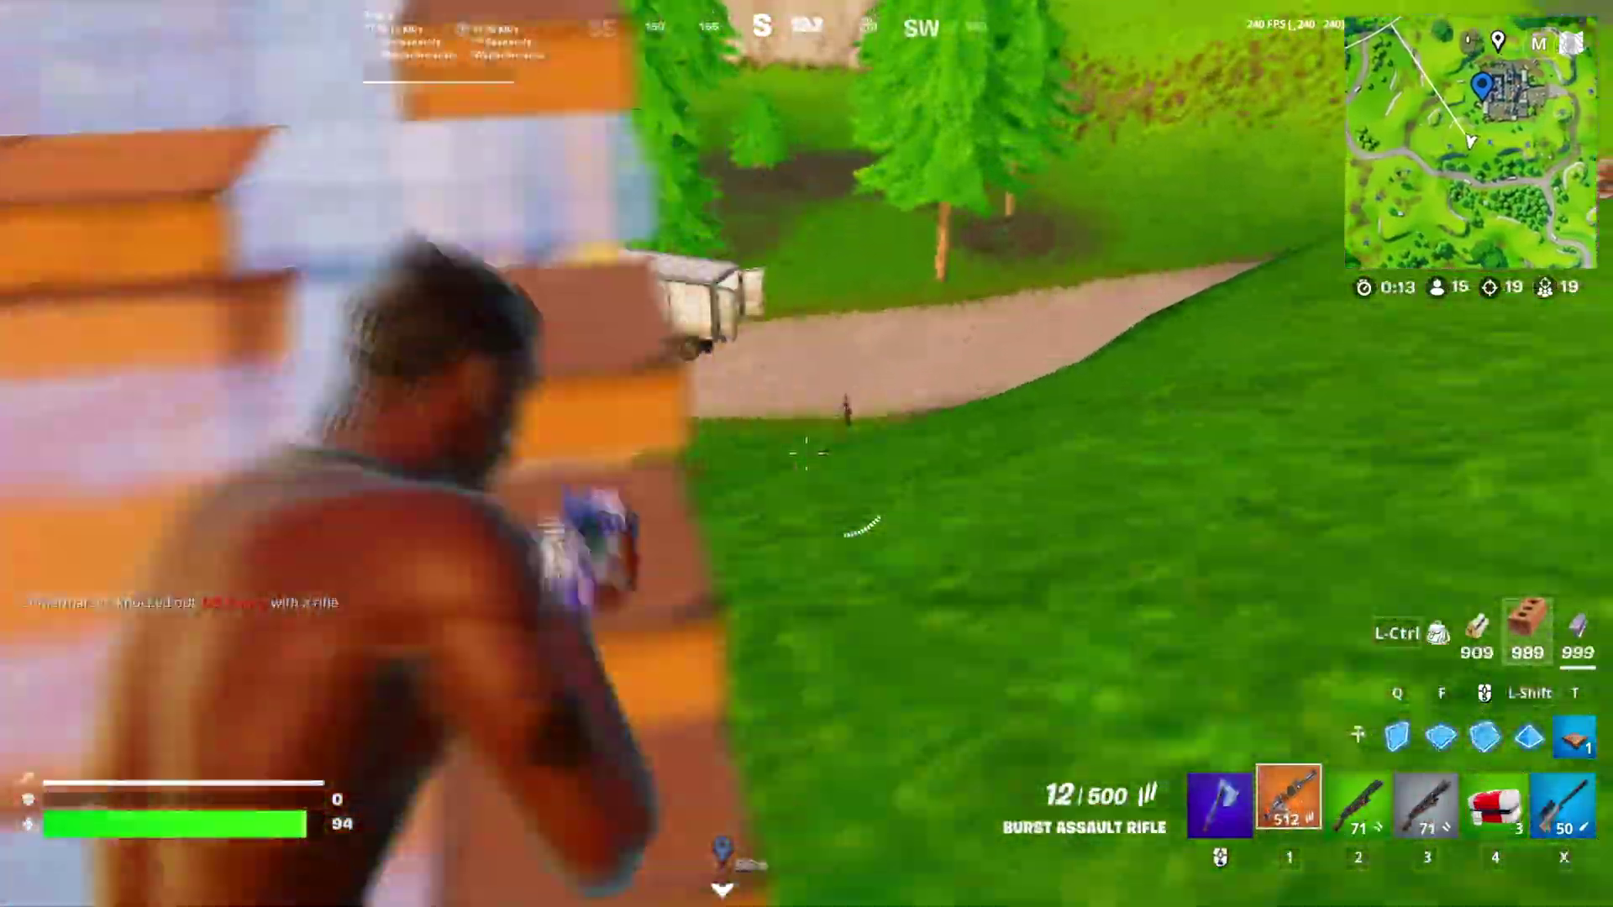
left_click(806, 453)
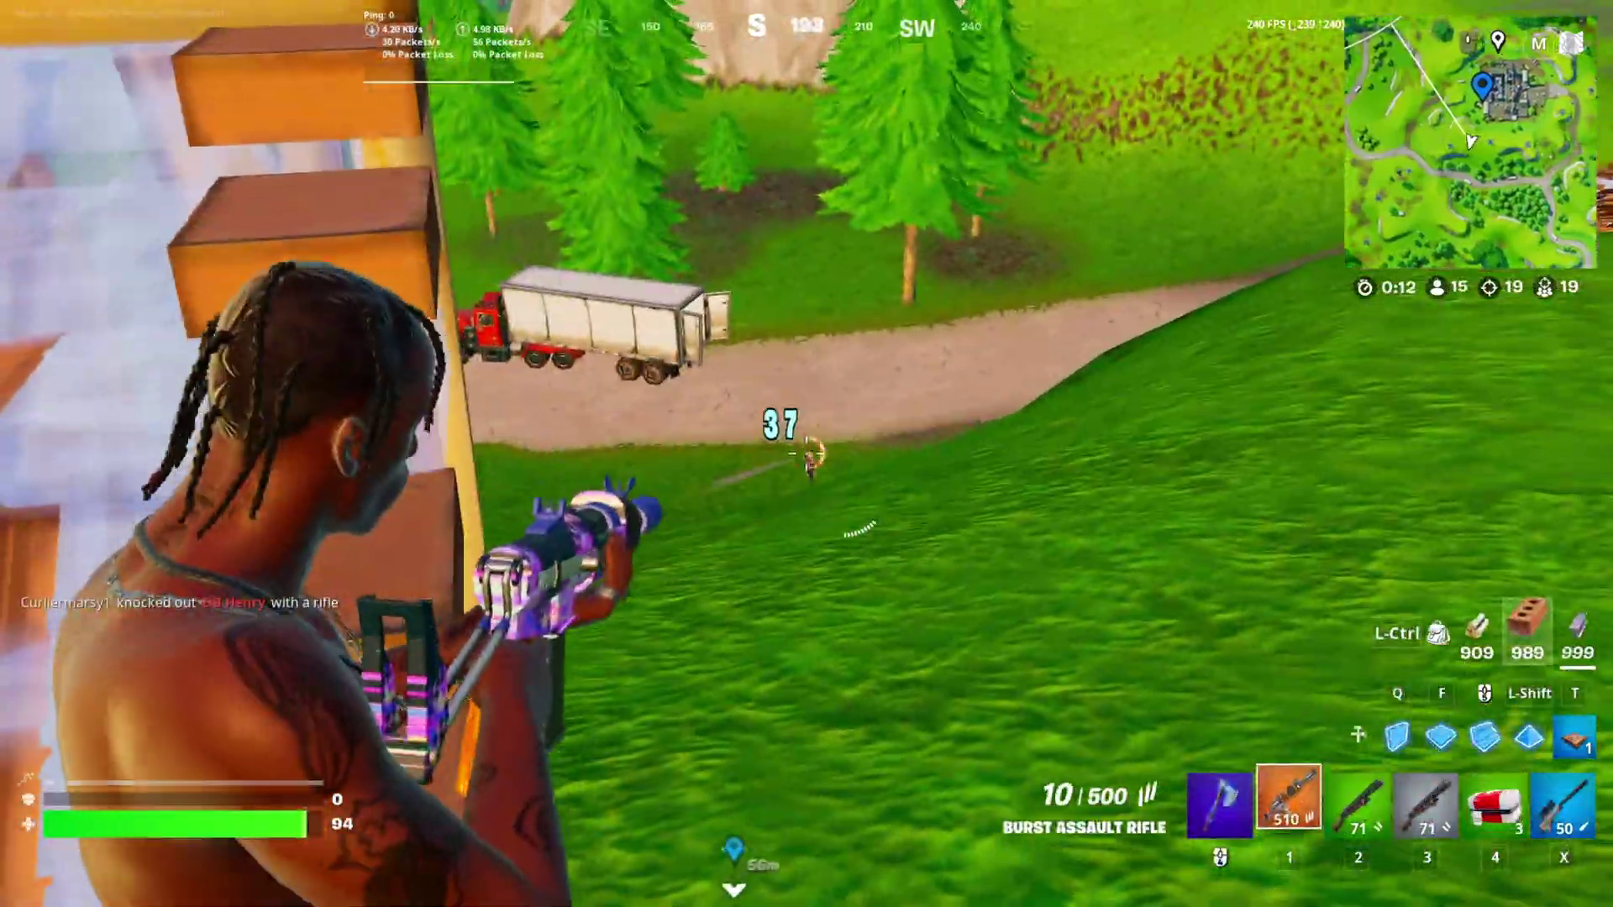
left_click(806, 453)
key("q")
left_click(806, 453)
left_click(806, 454)
key("1")
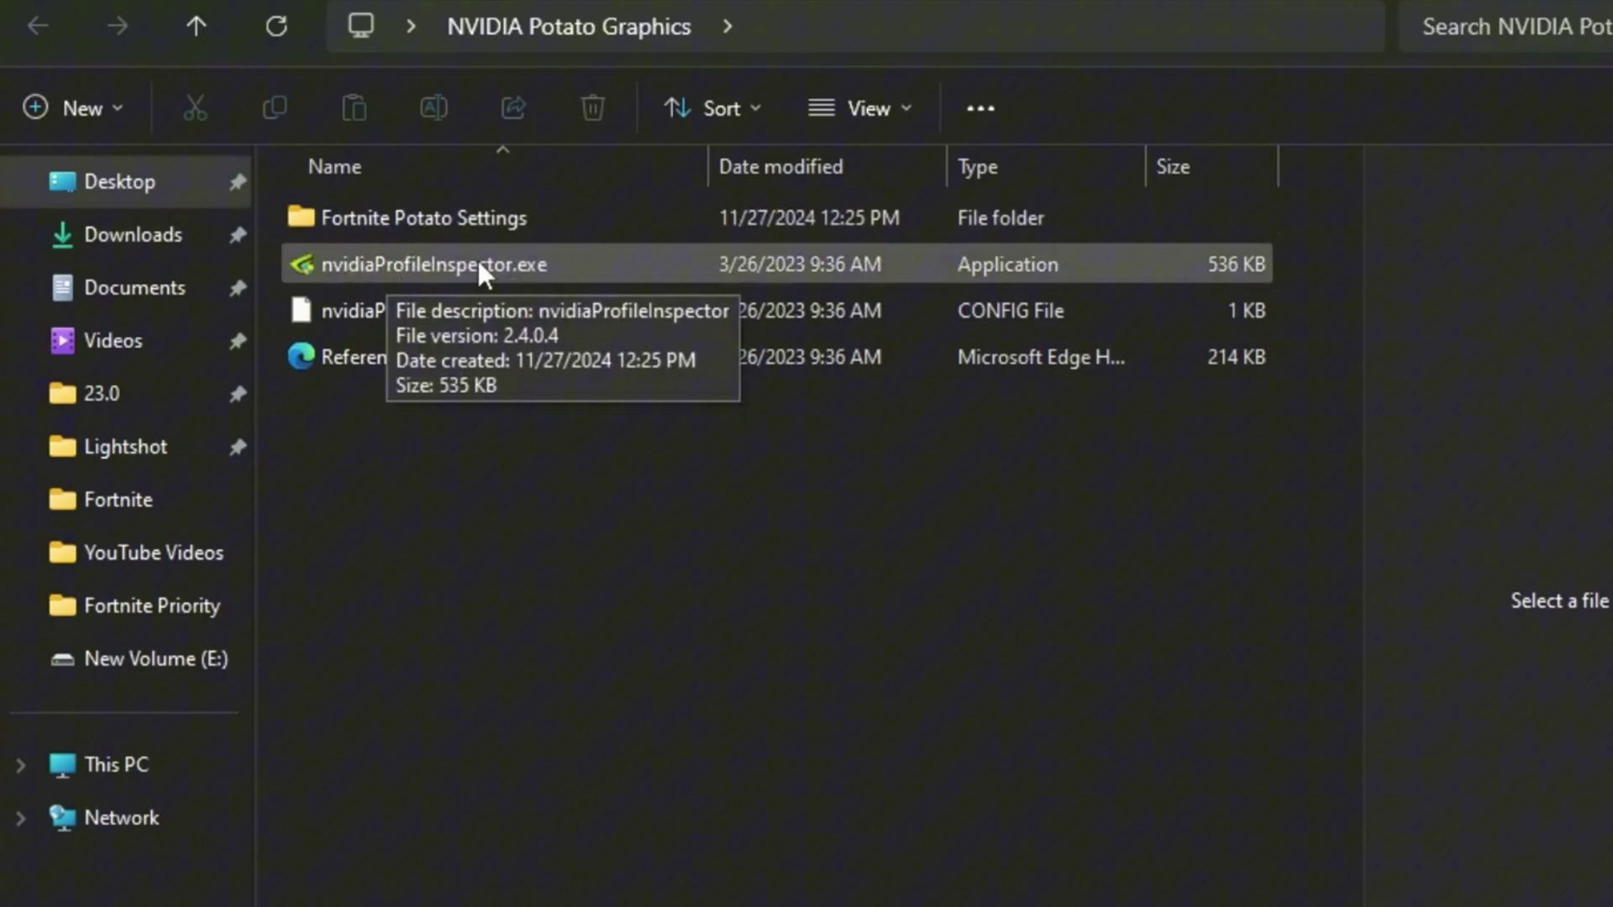
Step: Launch nvidiaProfileInspector.exe from the NVIDIA Potato Graphics folder and load the Fortnite profile
double_click(469, 267)
left_click(779, 888)
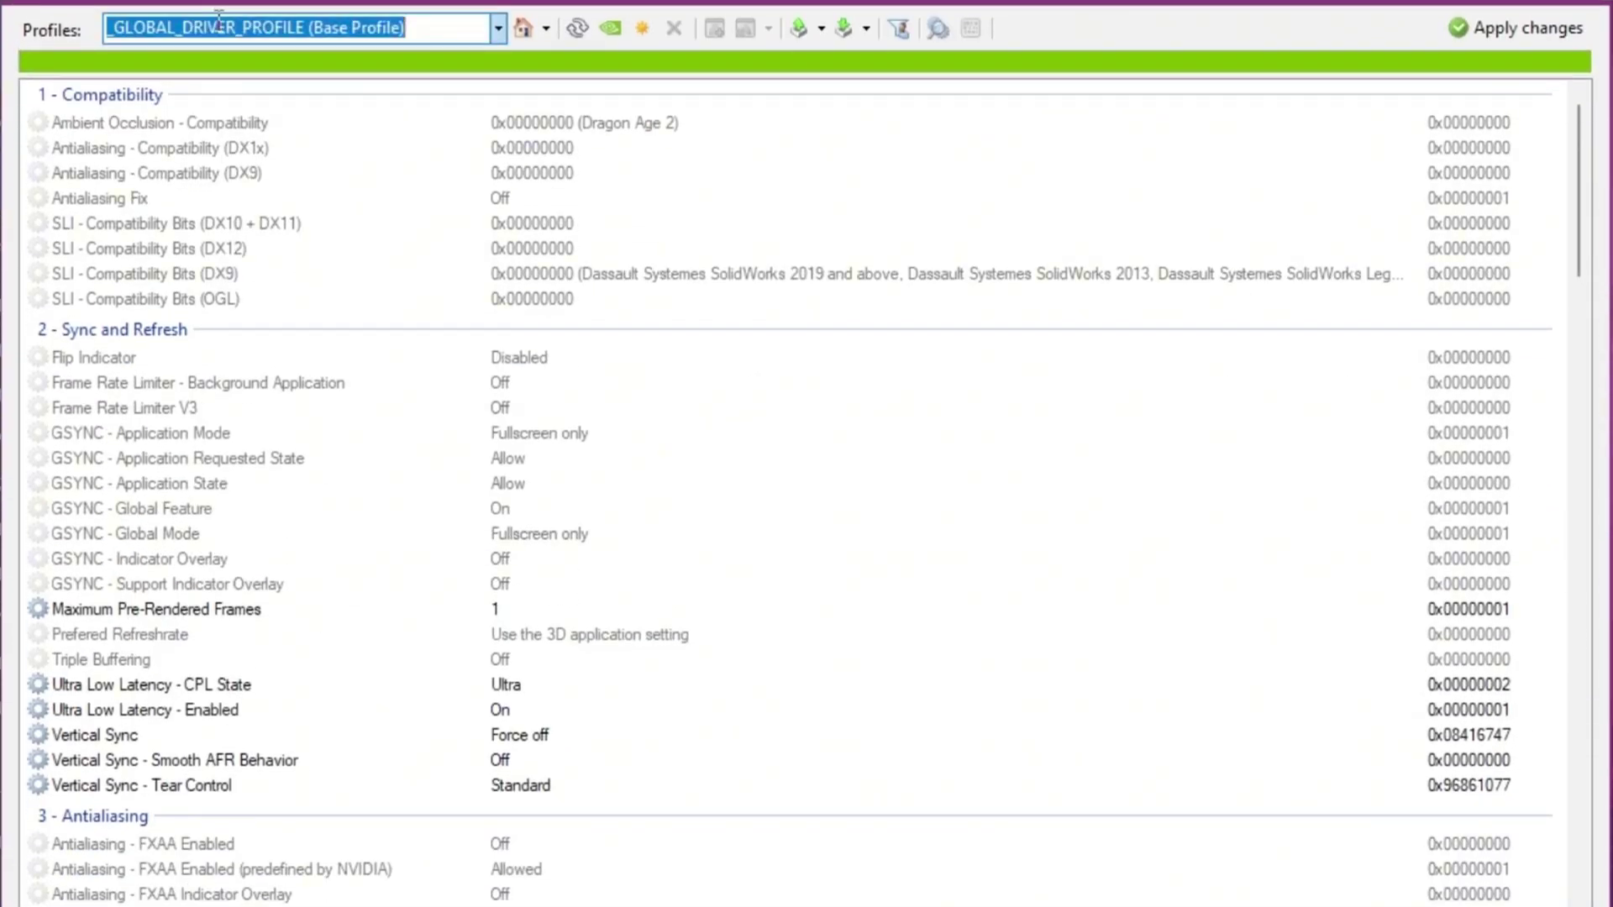
type("fort")
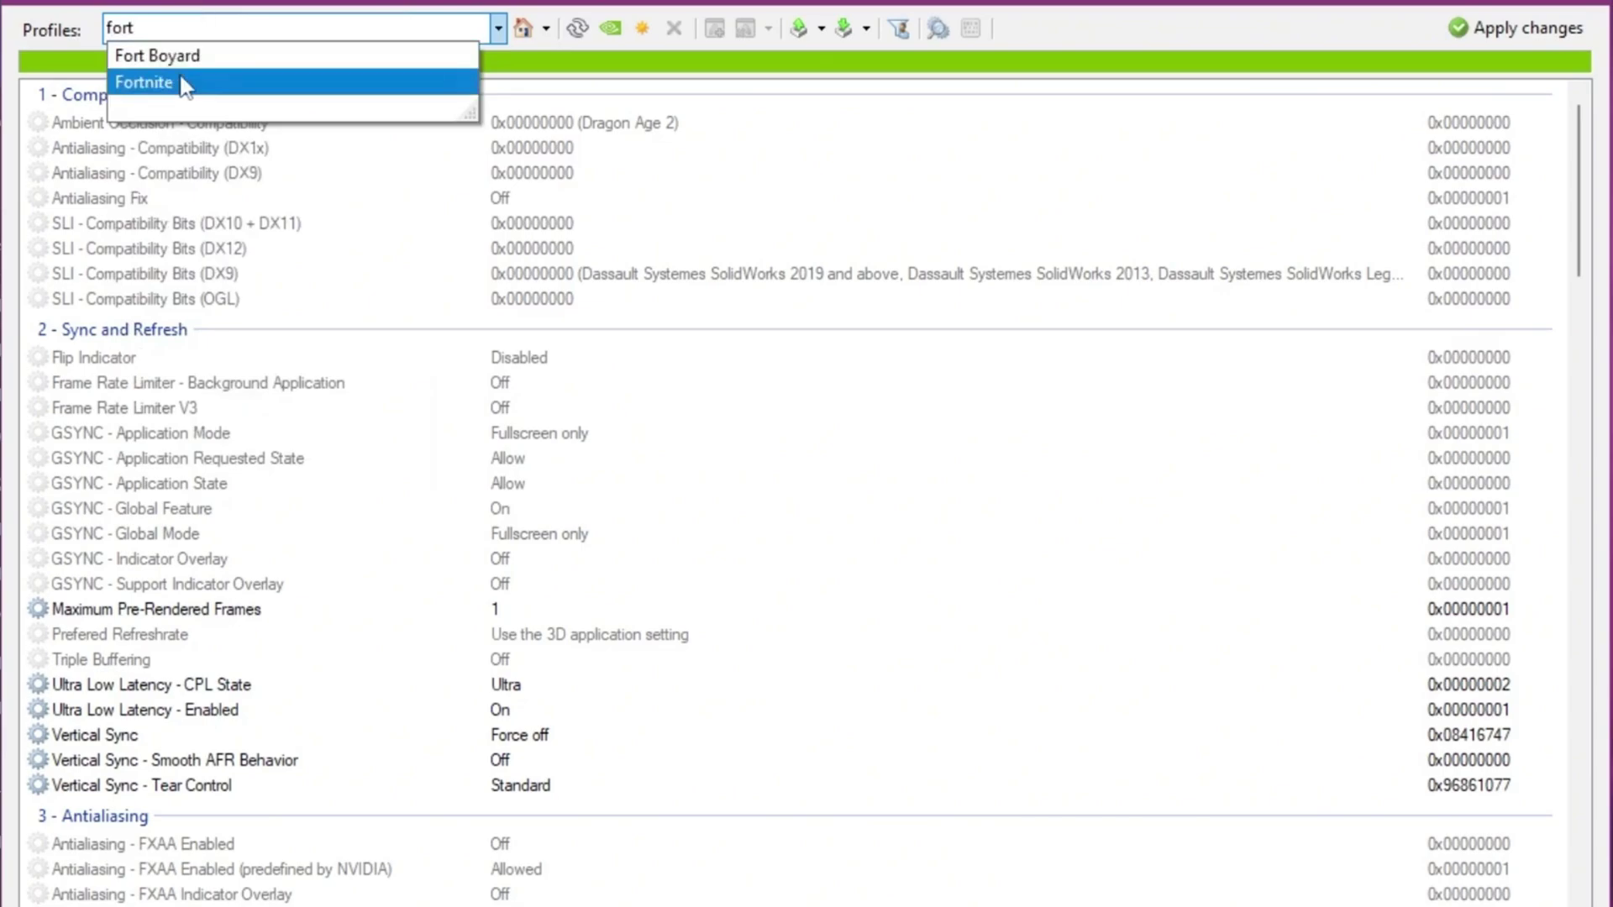
left_click(360, 80)
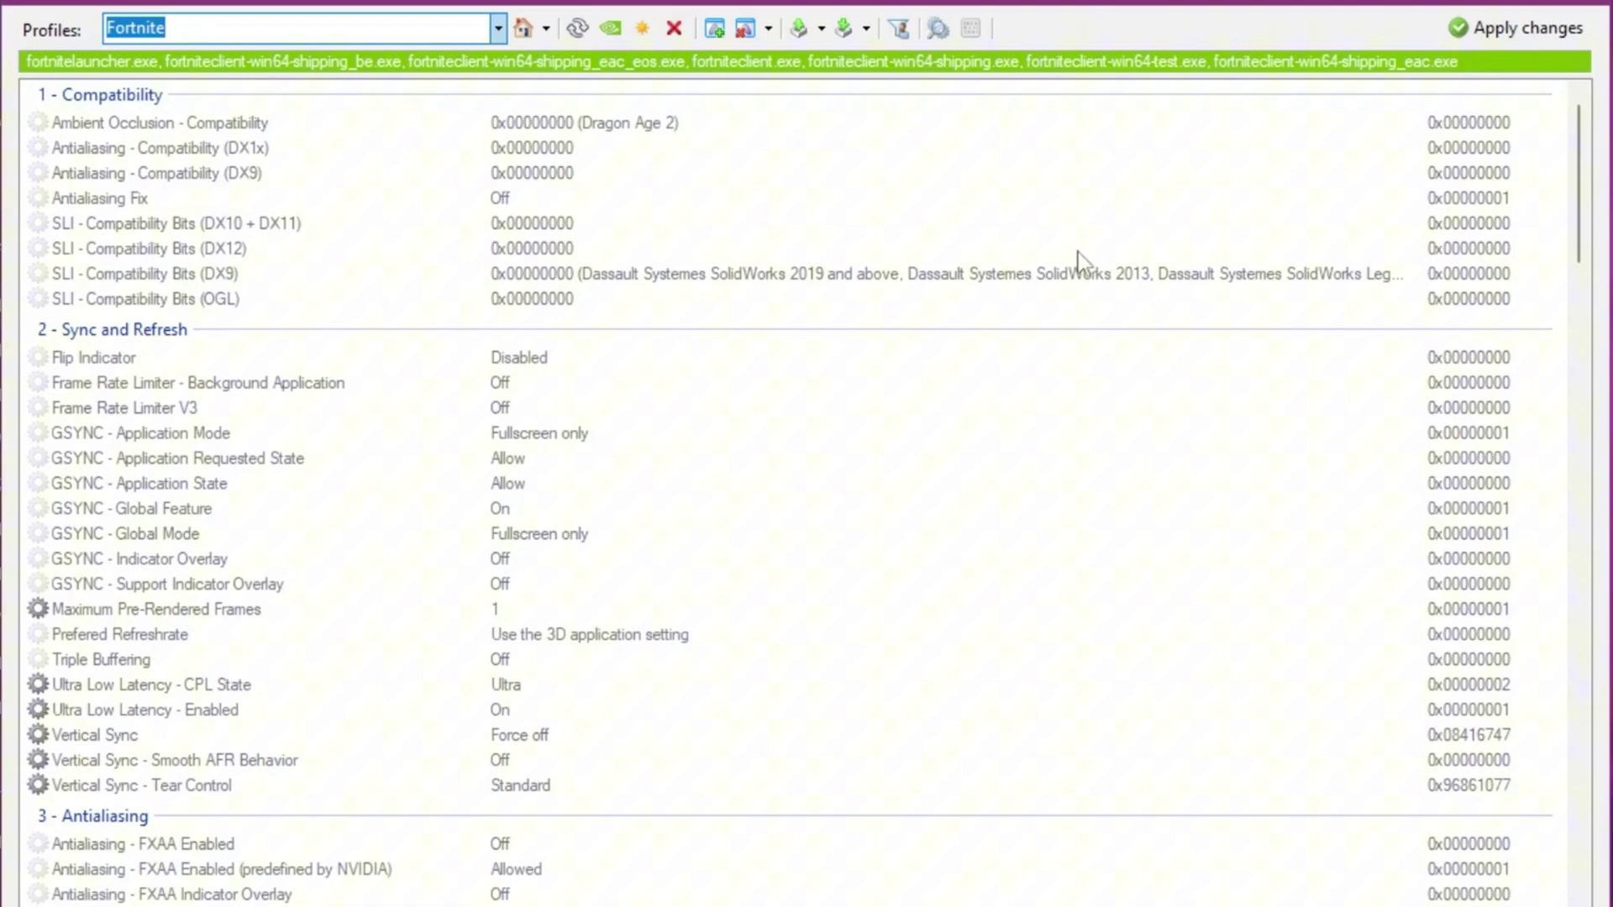
Step: Import the potato graphics profile file for Fortnite and dismiss the completion message
left_click(839, 29)
left_click(911, 59)
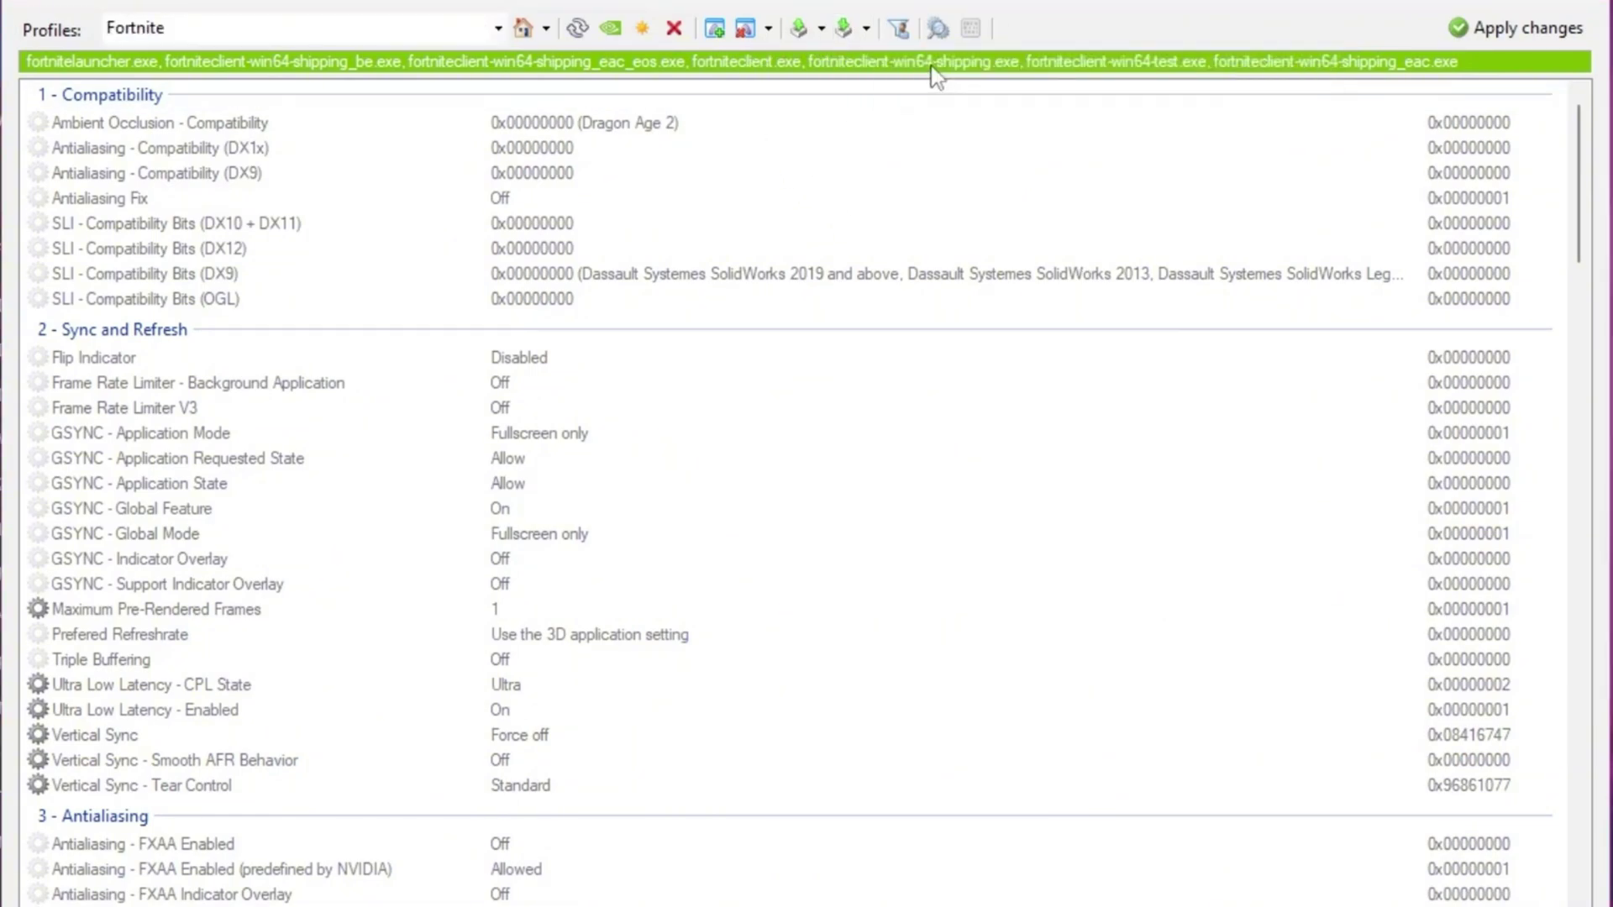
left_click(347, 234)
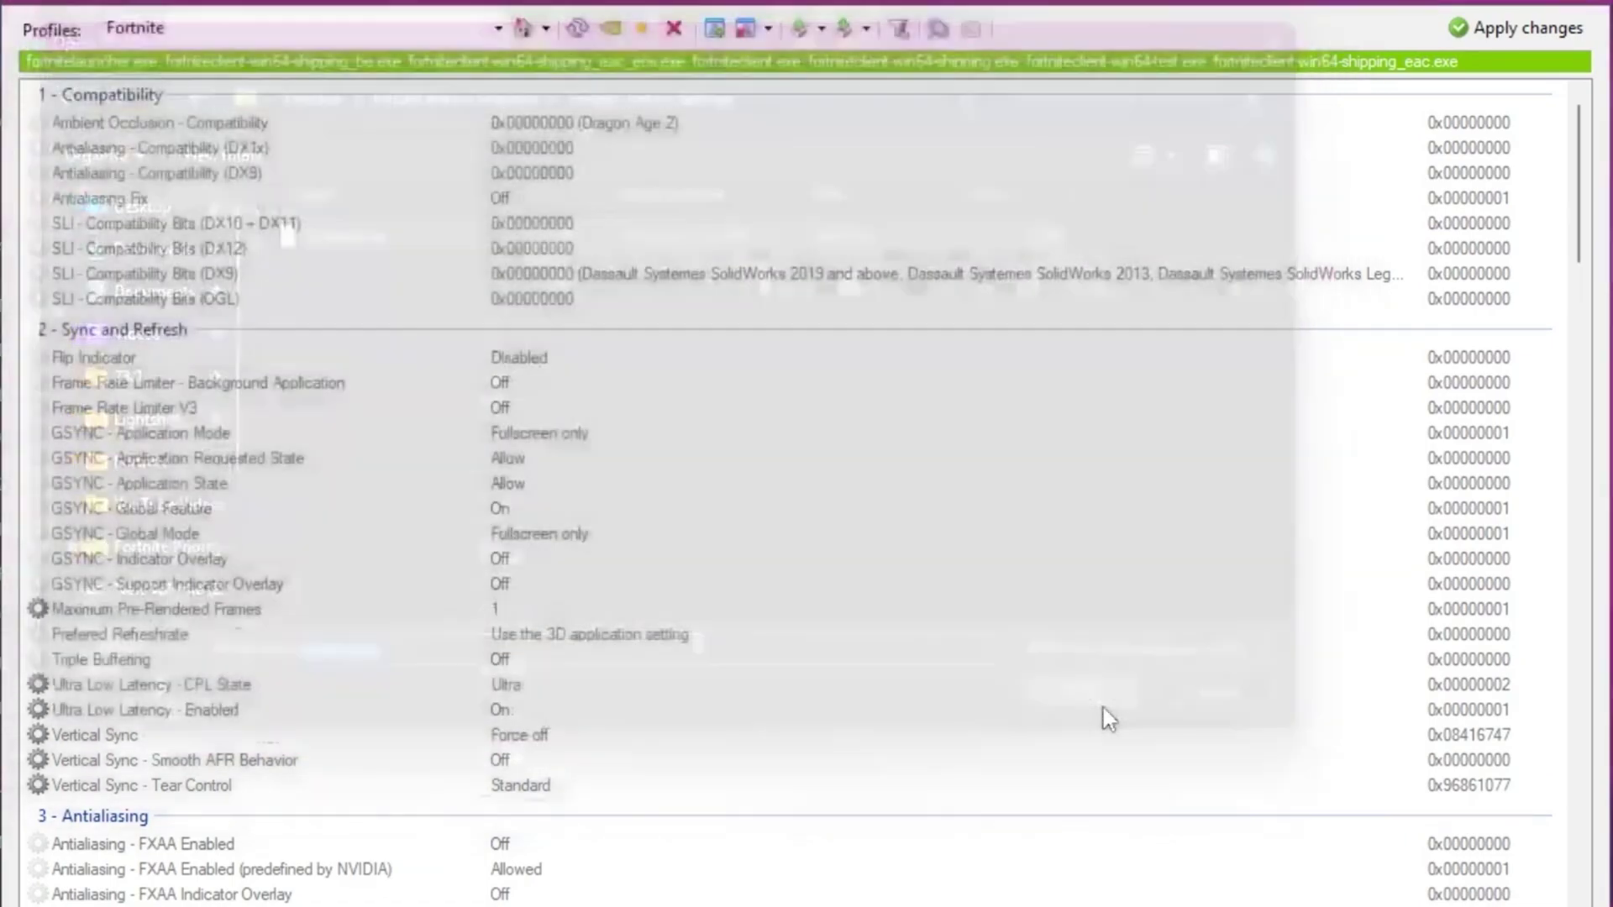
left_click(1104, 710)
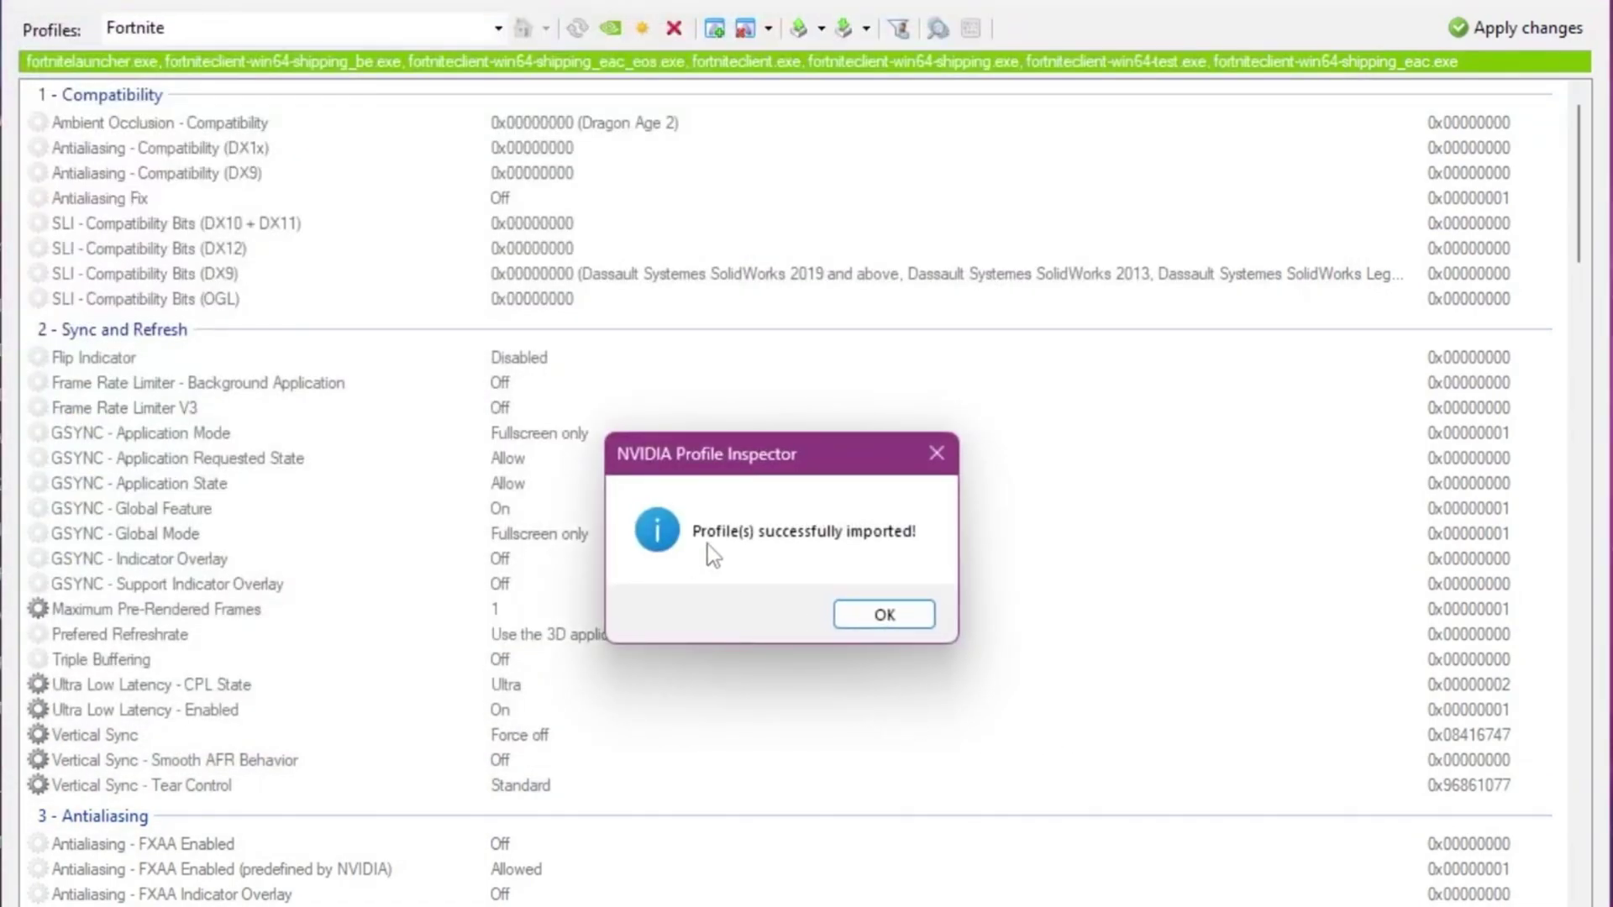
left_click(882, 614)
Step: Review the imported antialiasing and texture filtering values of the Fortnite profile and apply the changes
scroll(759, 647, "down", 7)
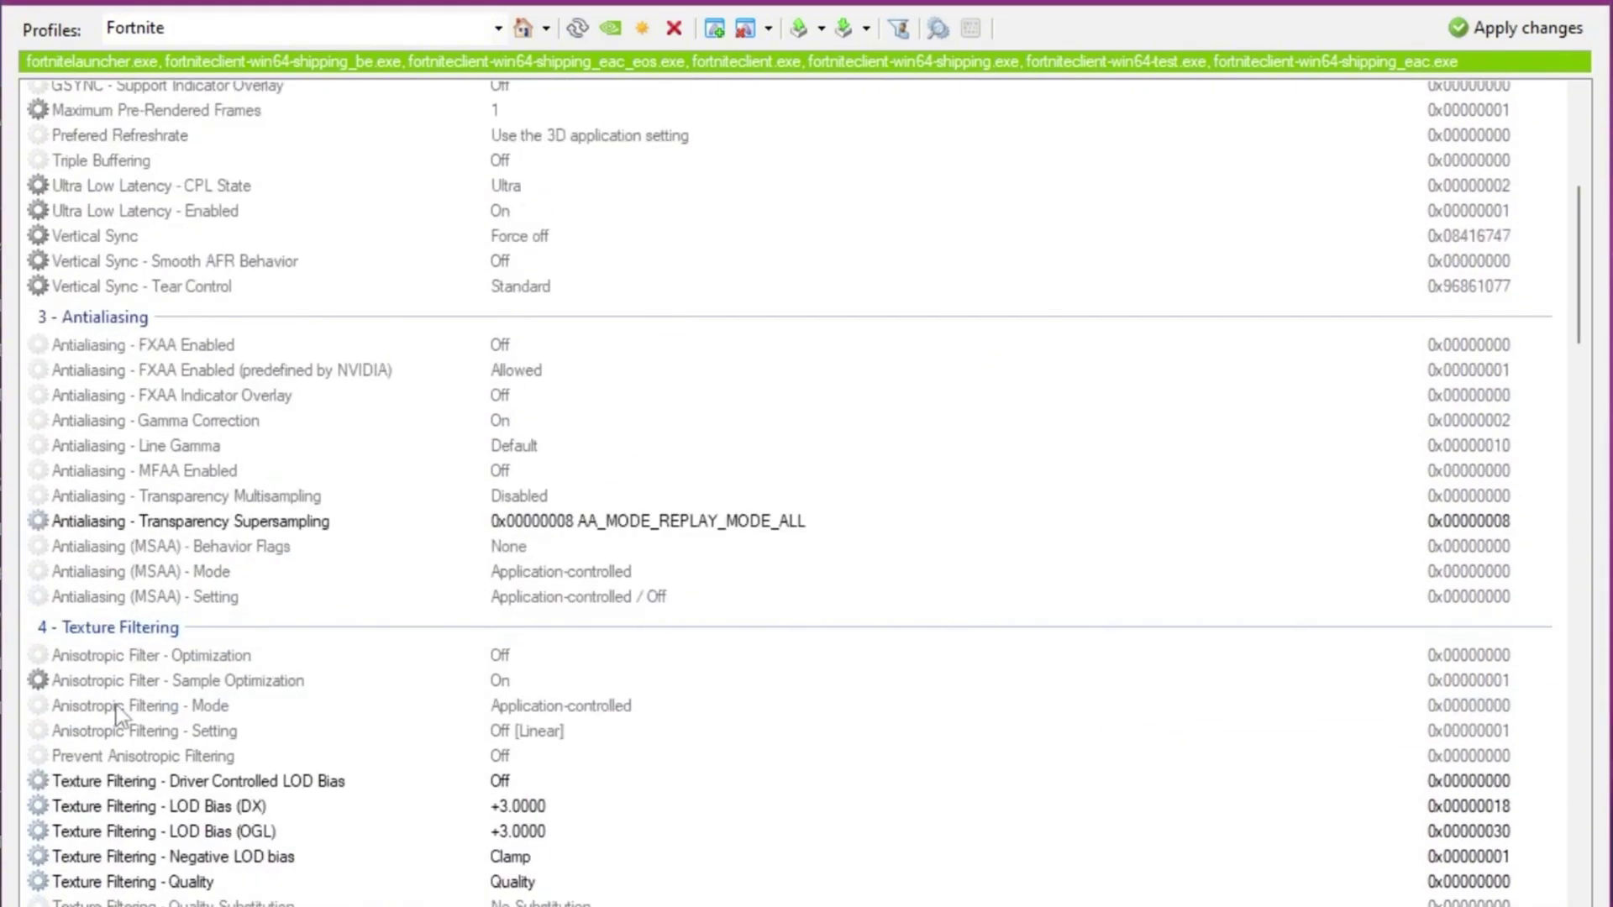
scroll(345, 733, "down", 4)
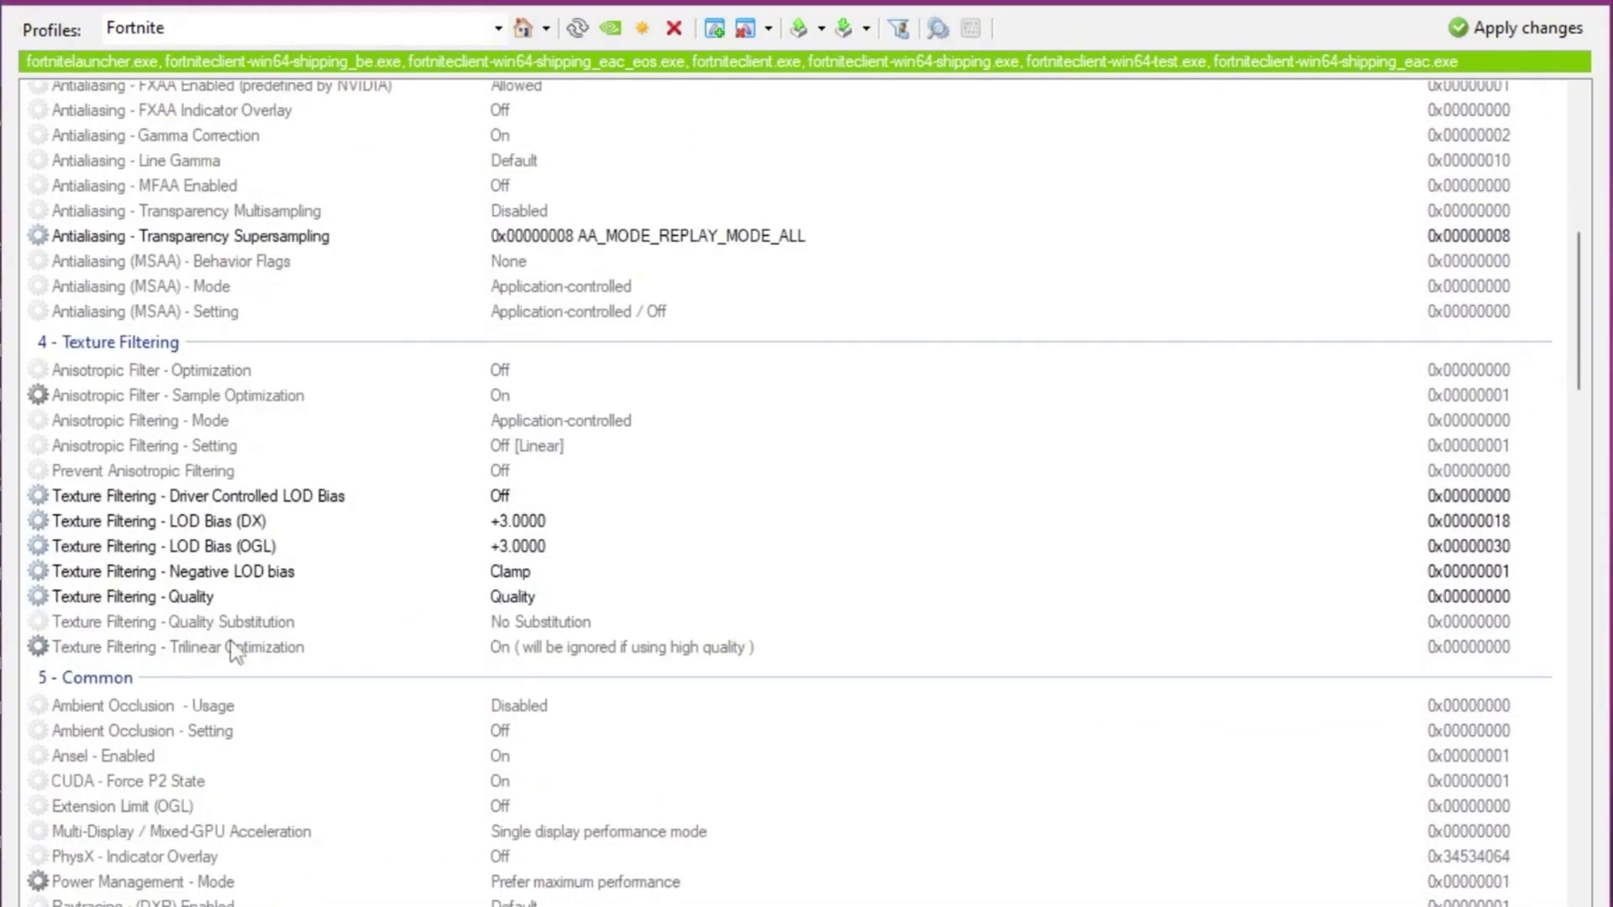
scroll(509, 766, "up", 1)
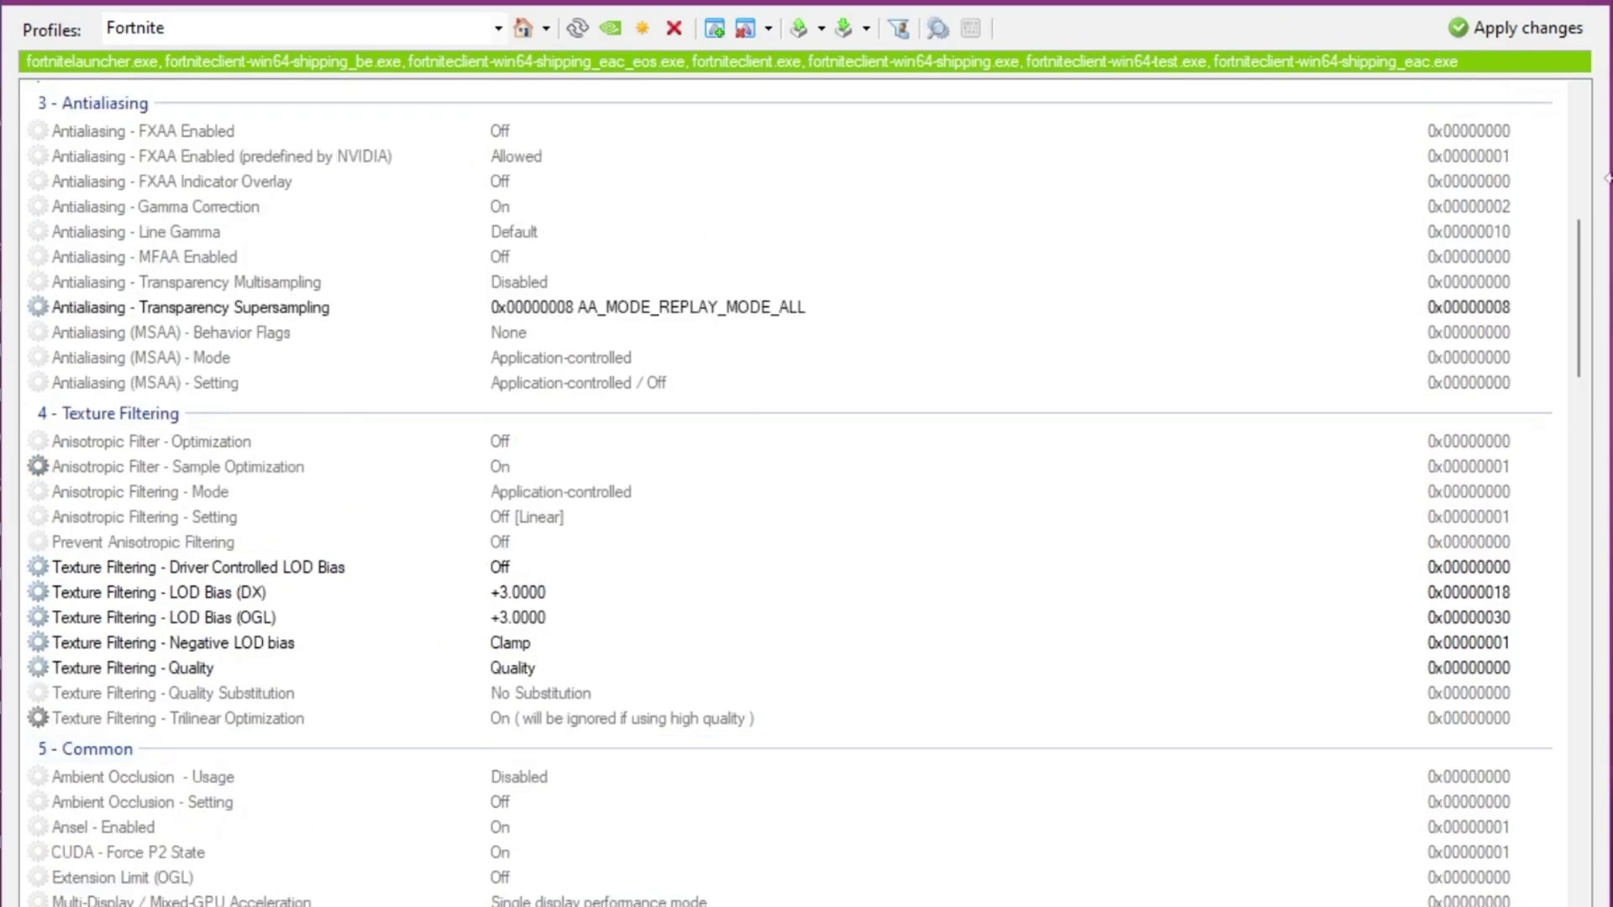
left_click(1516, 28)
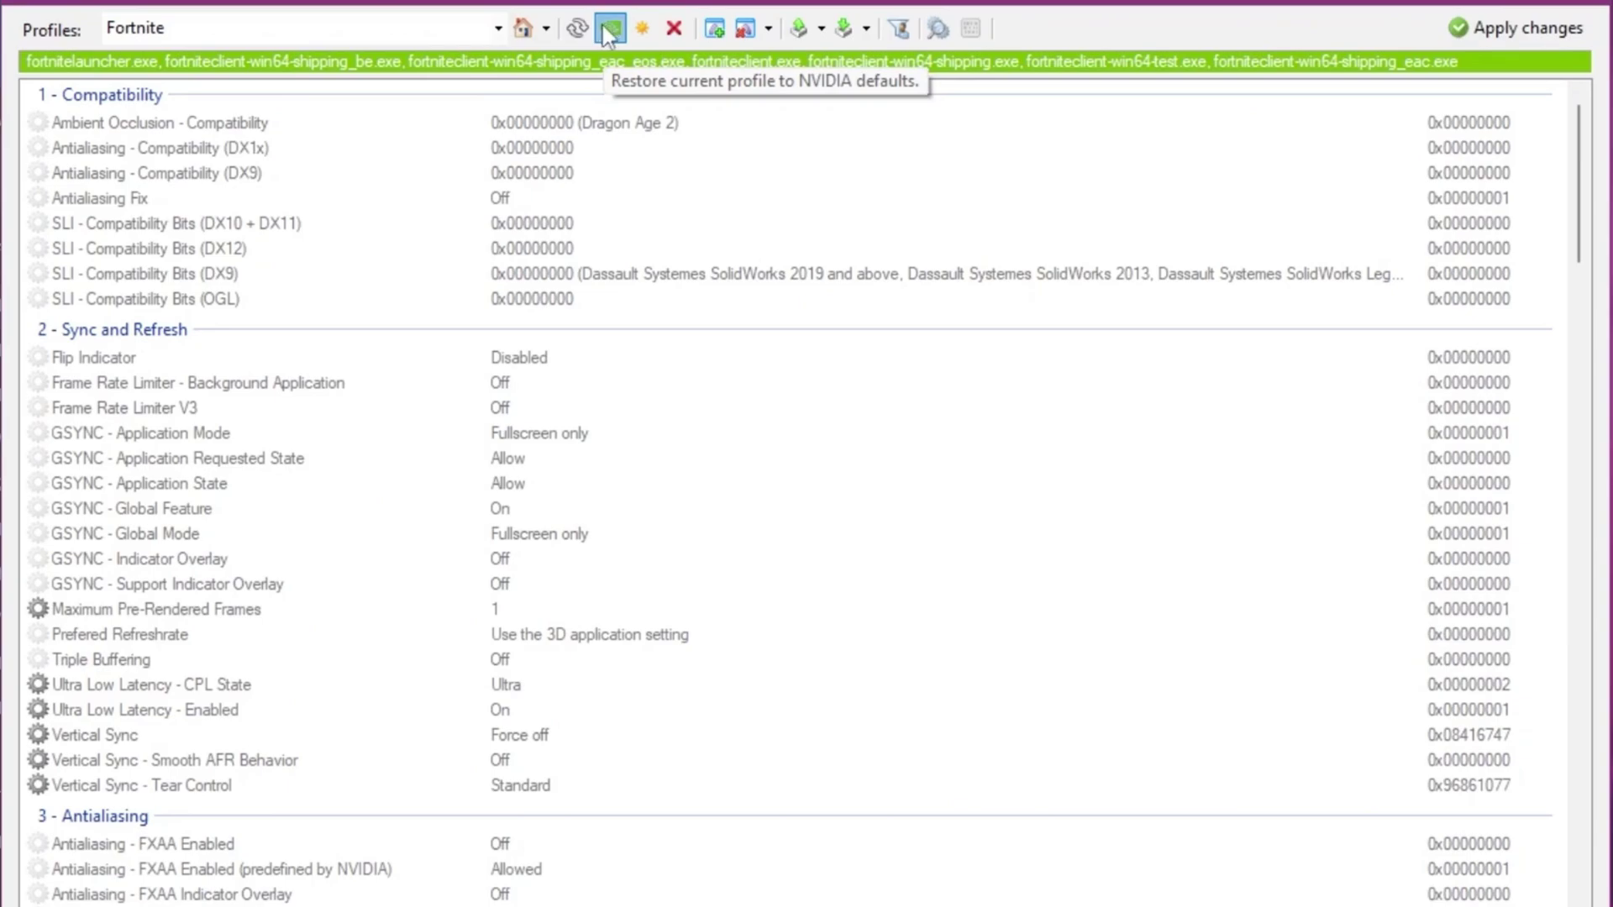
Step: Restore the Fortnite profile to NVIDIA defaults, check its texture filtering values and apply the changes
scroll(430, 701, "down", 9)
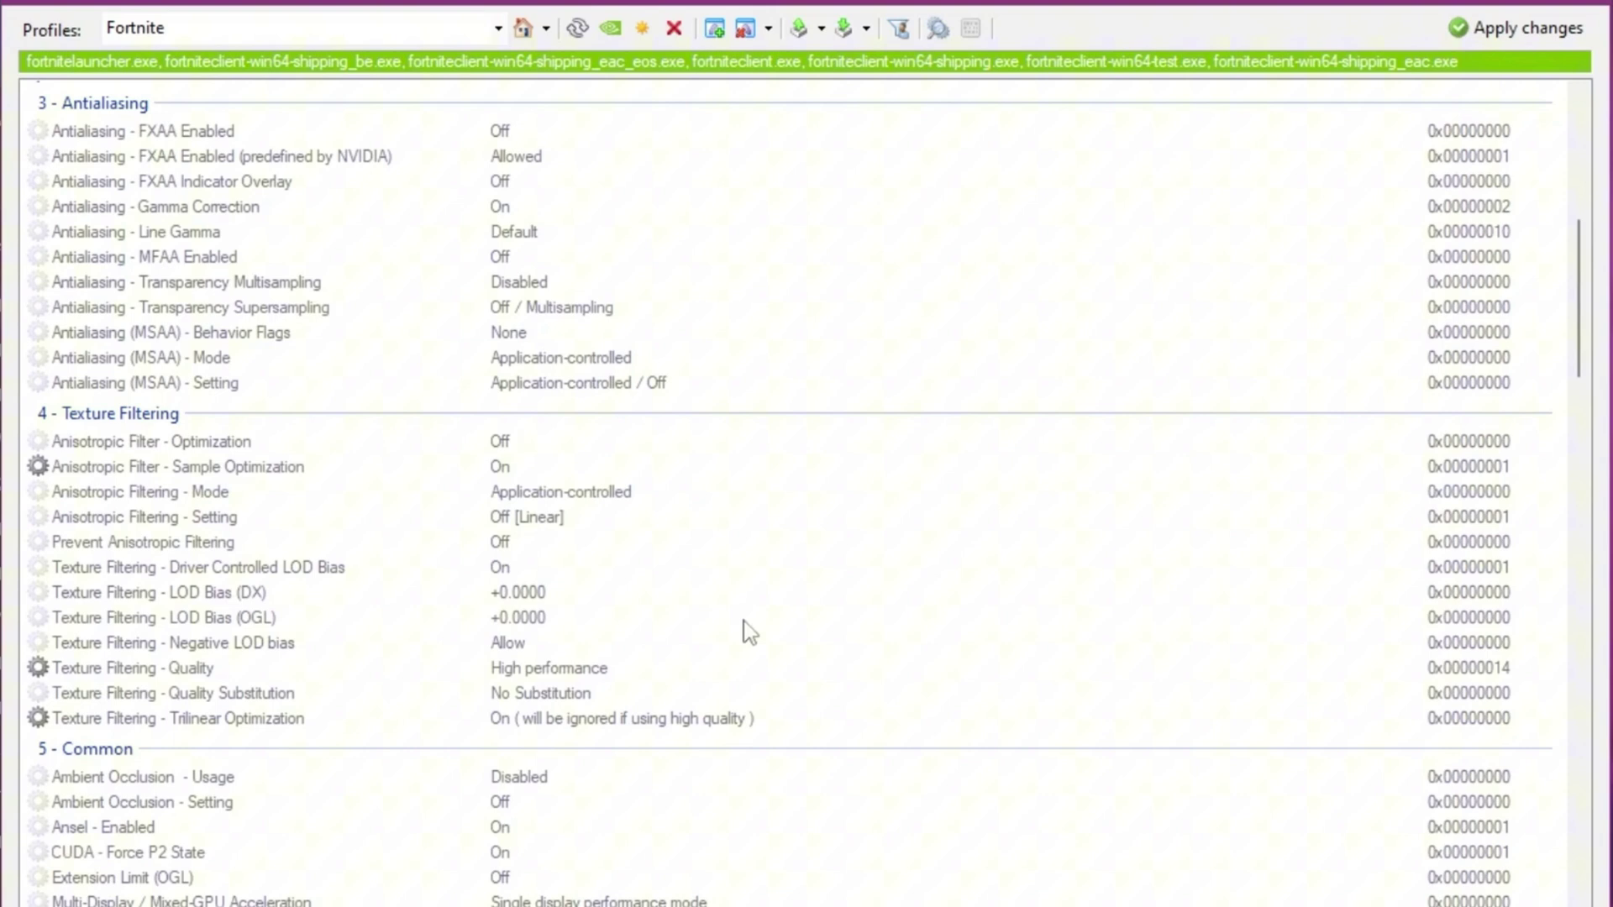
left_click(1517, 28)
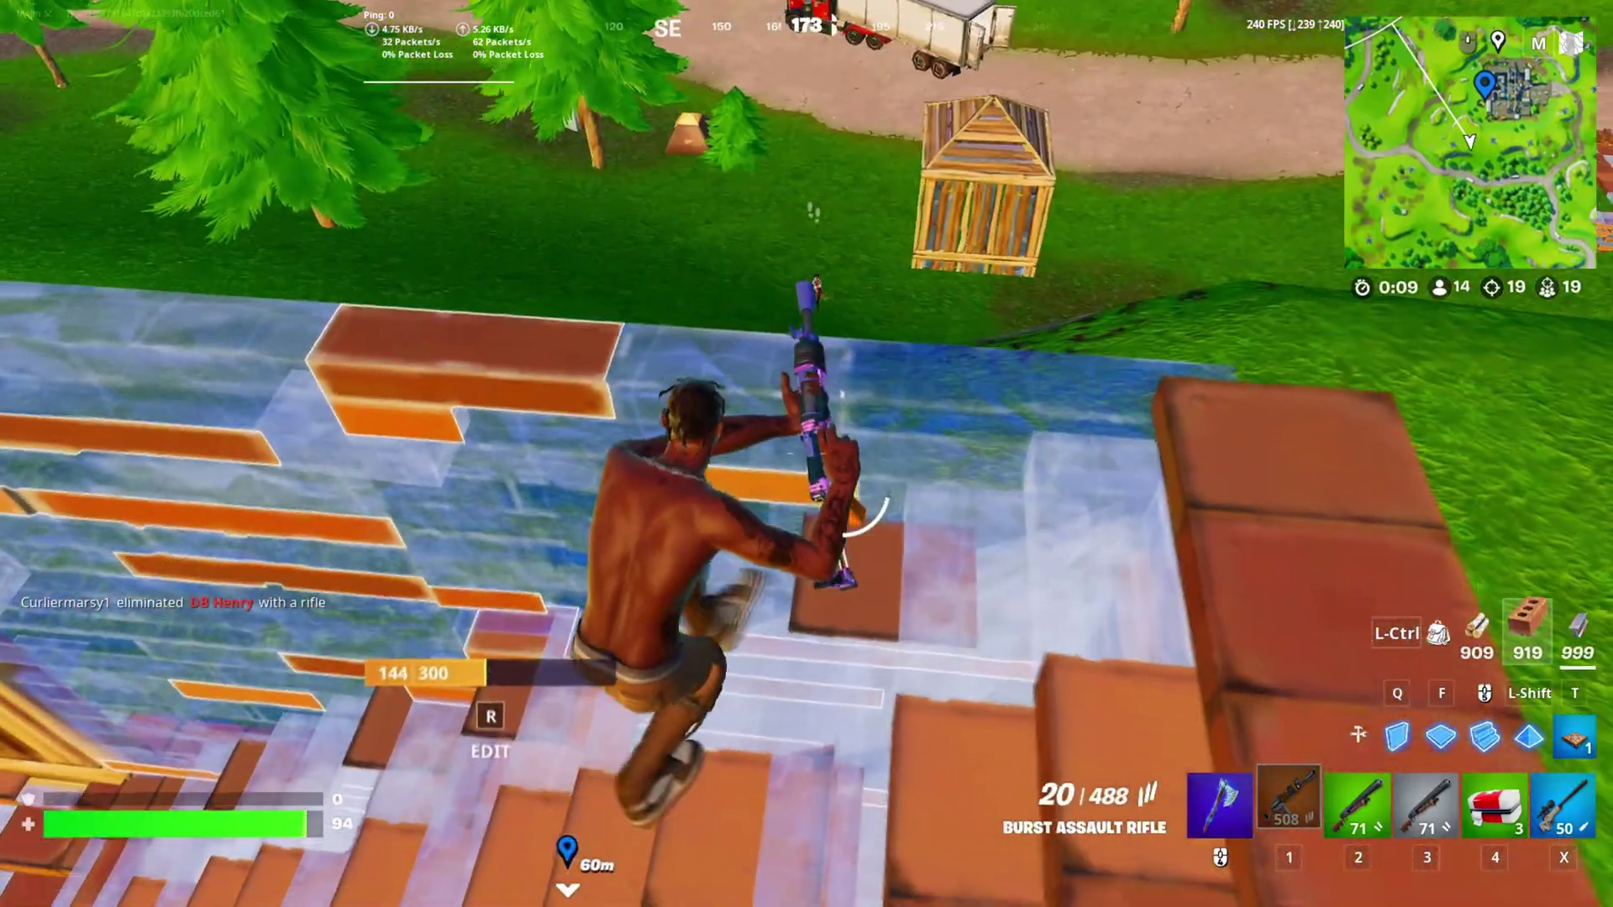
key("q")
key("1")
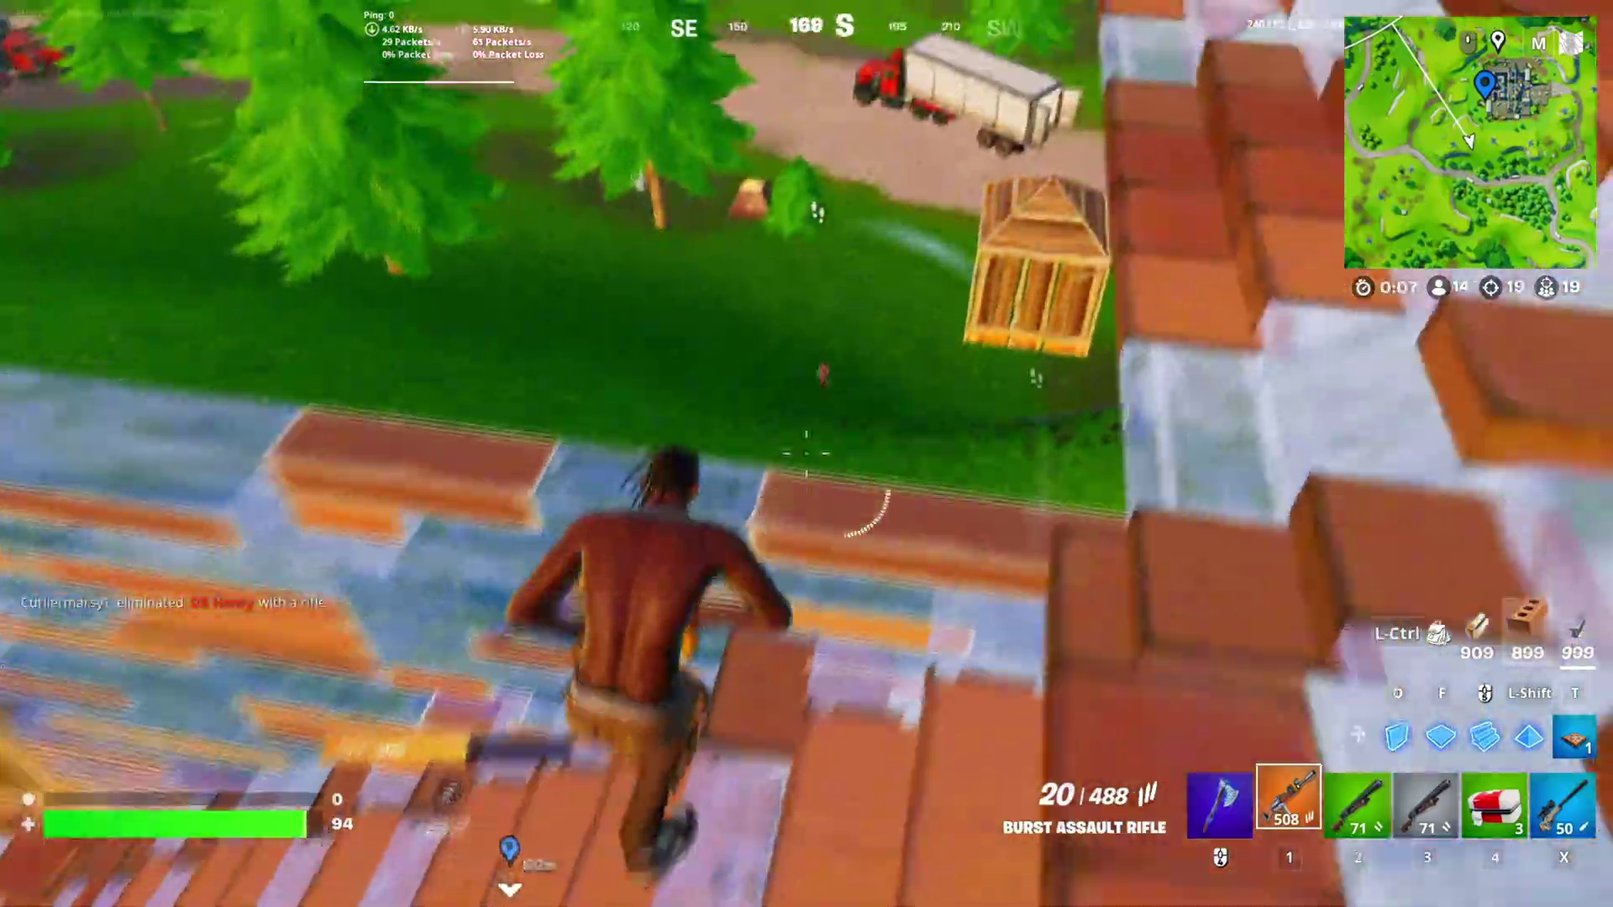
key("q")
left_click(806, 453)
key("1")
left_click(806, 454)
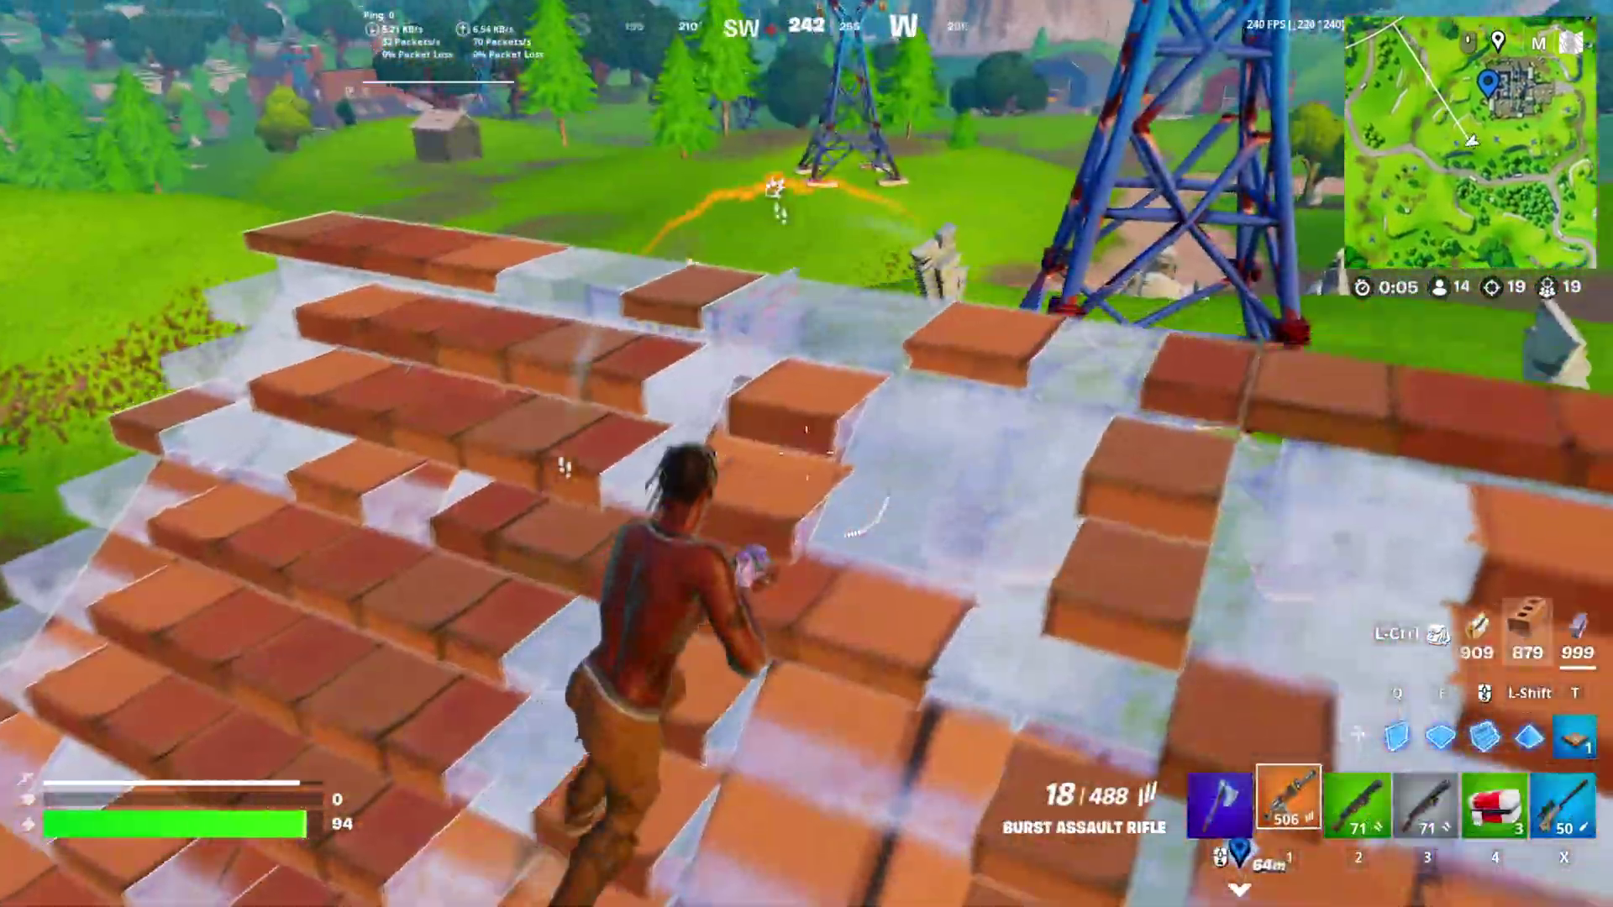
key("q")
left_click(807, 453)
key("2")
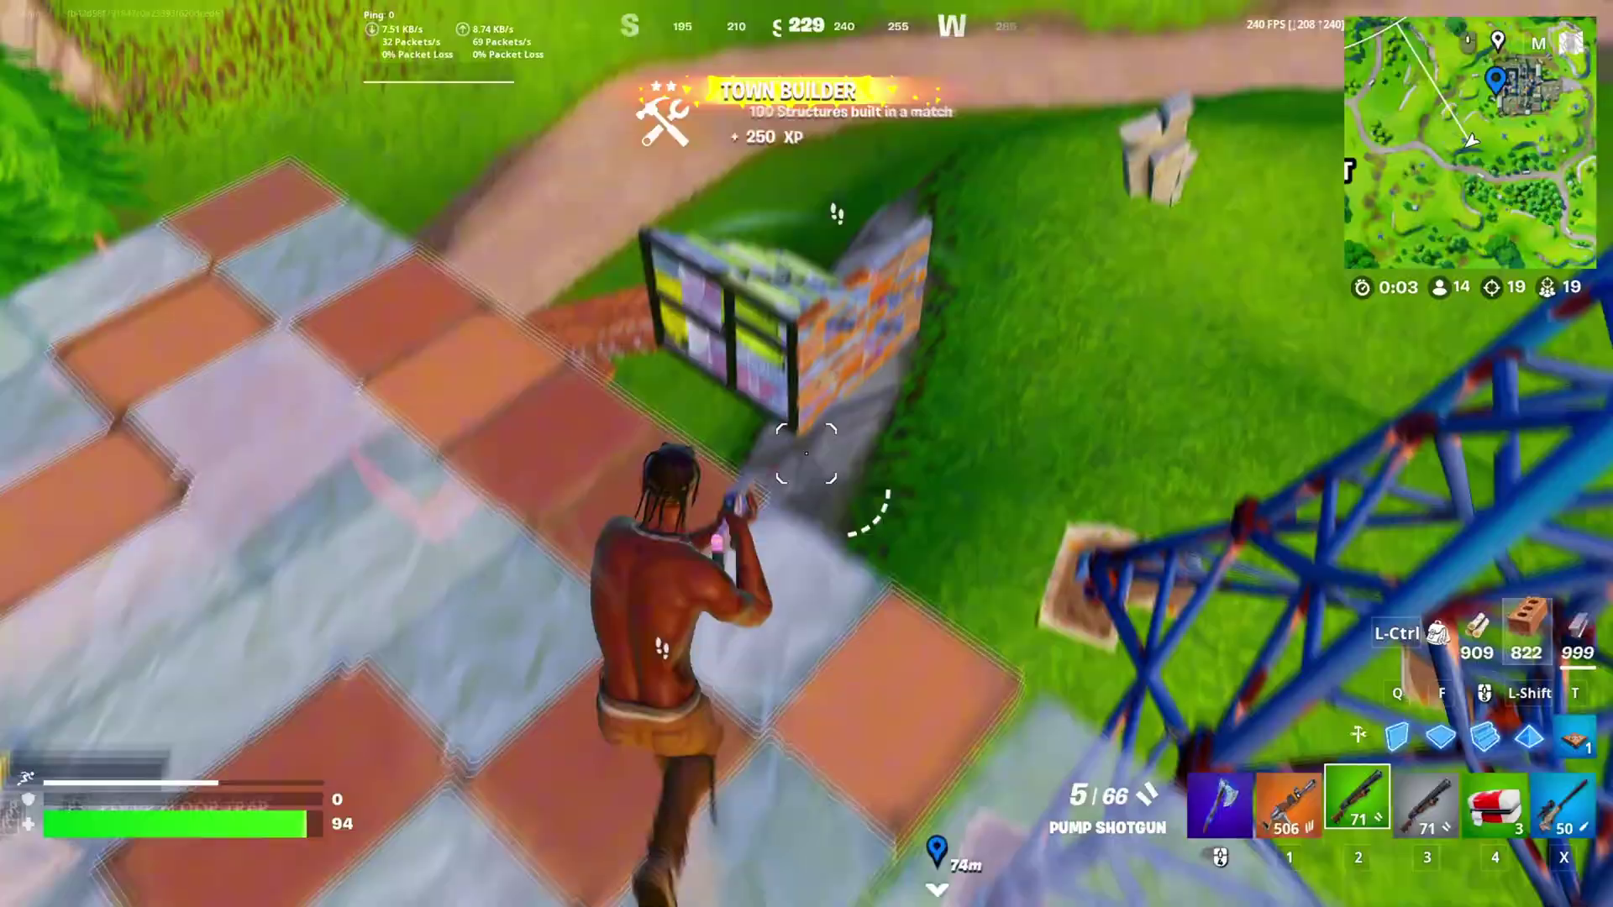
key("q")
left_click(807, 453)
left_click(806, 453)
left_click(806, 453)
left_click(807, 453)
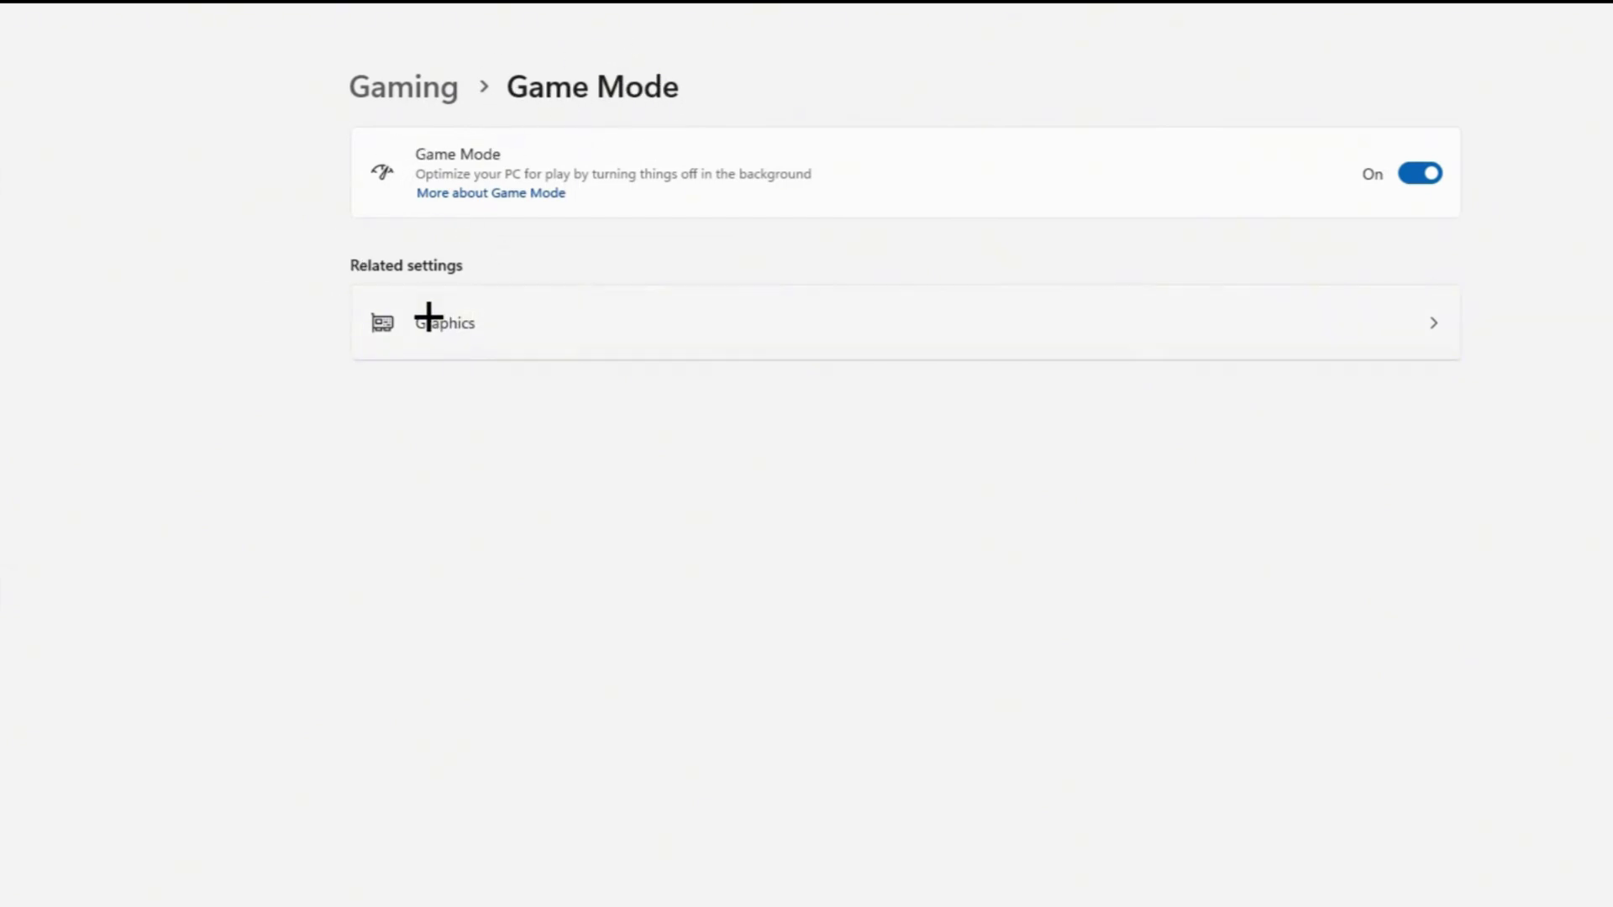
Step: Open the Graphics settings related to Game Mode and try to add FortniteClient-Win64-Shipping from Fortnite's Win64 folder as a desktop app
left_click(472, 310)
left_click(605, 198)
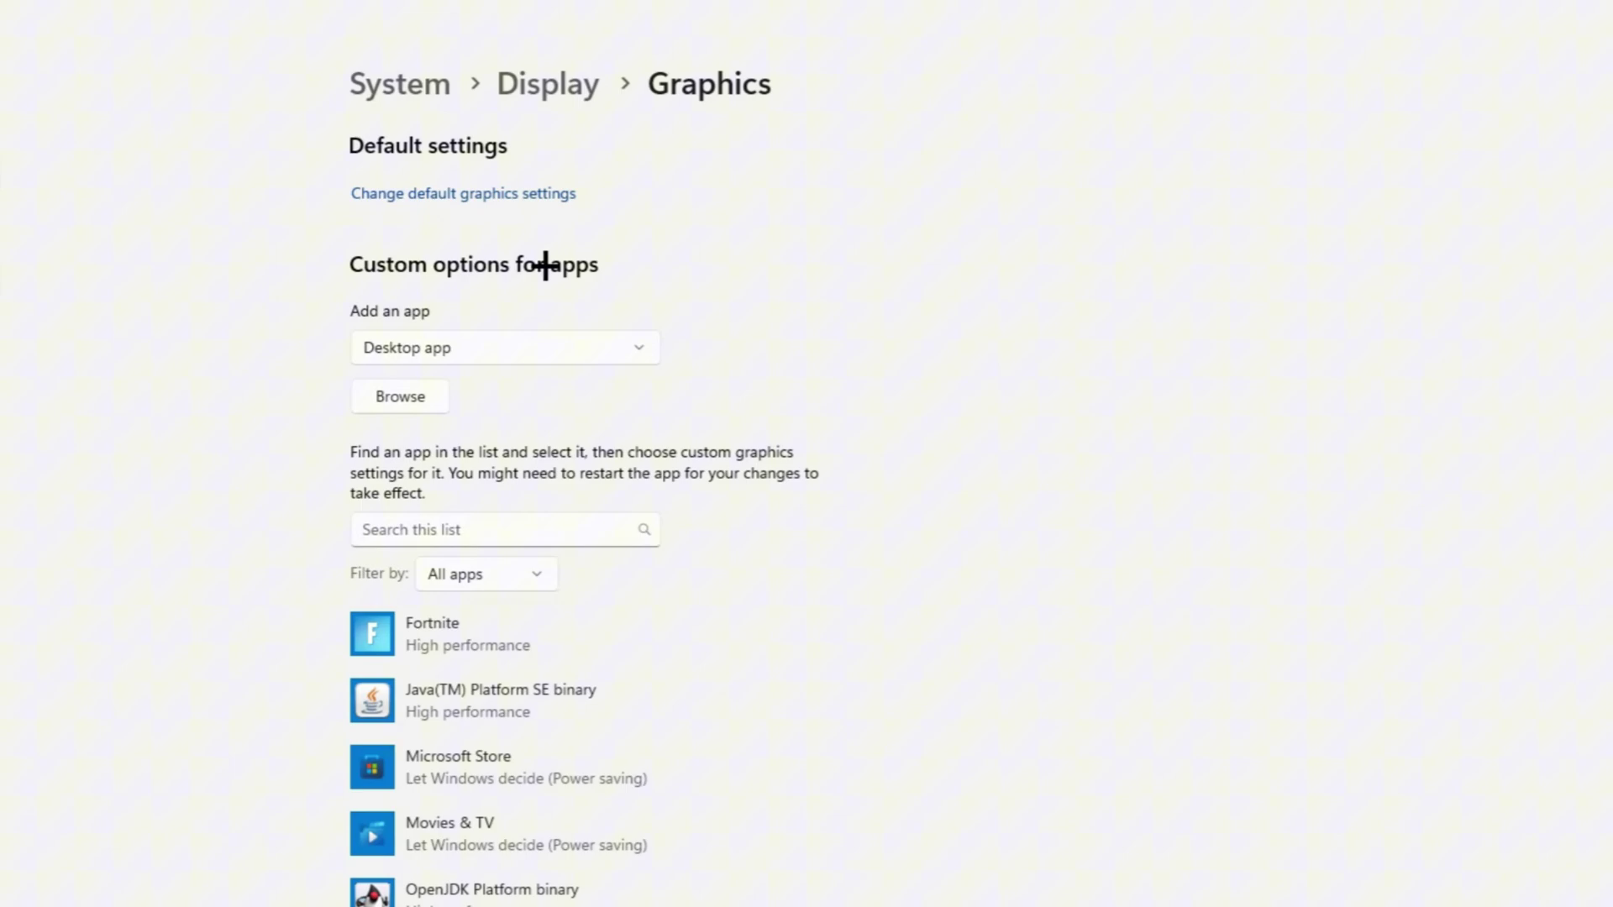
left_click(415, 397)
left_click_drag(533, 35, 1076, 199)
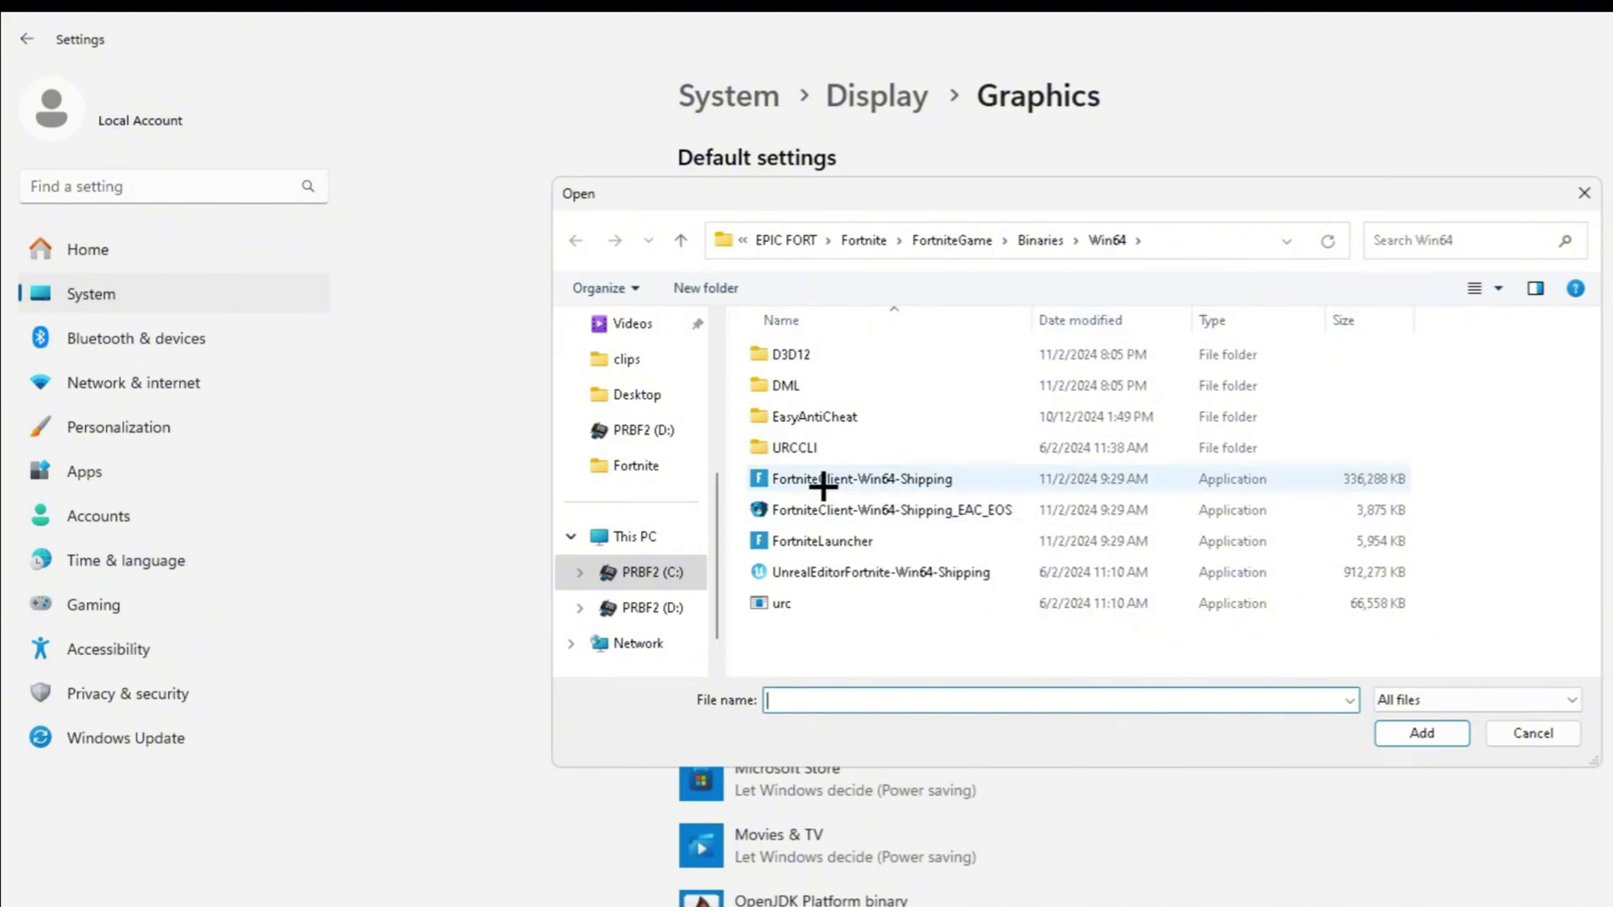
left_click(966, 479)
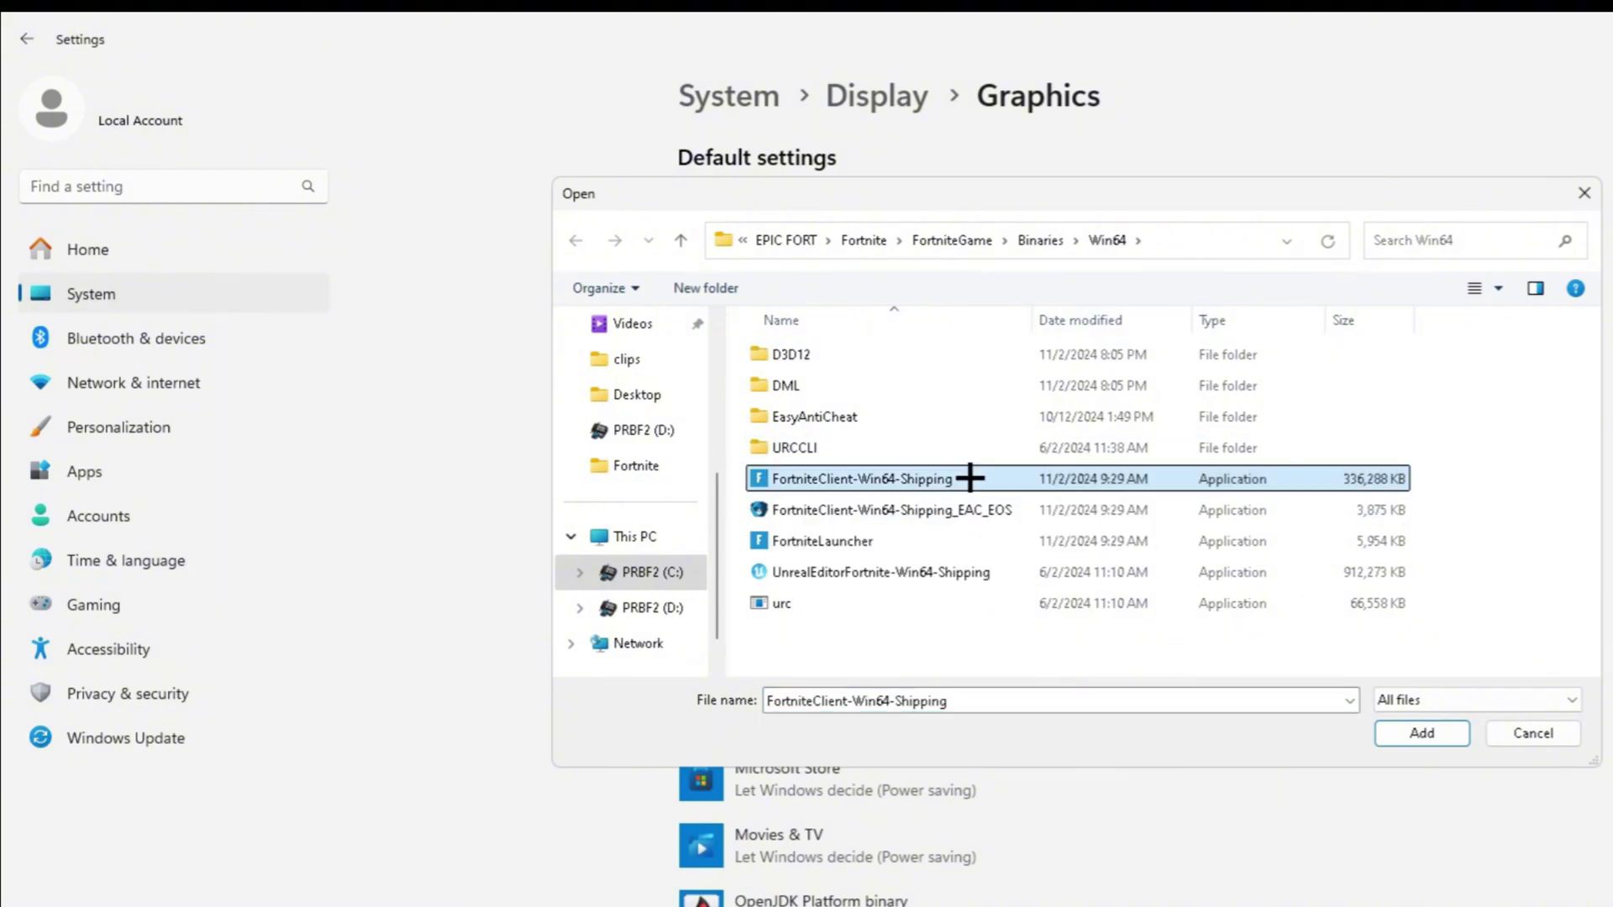
left_click(971, 479)
double_click(1109, 479)
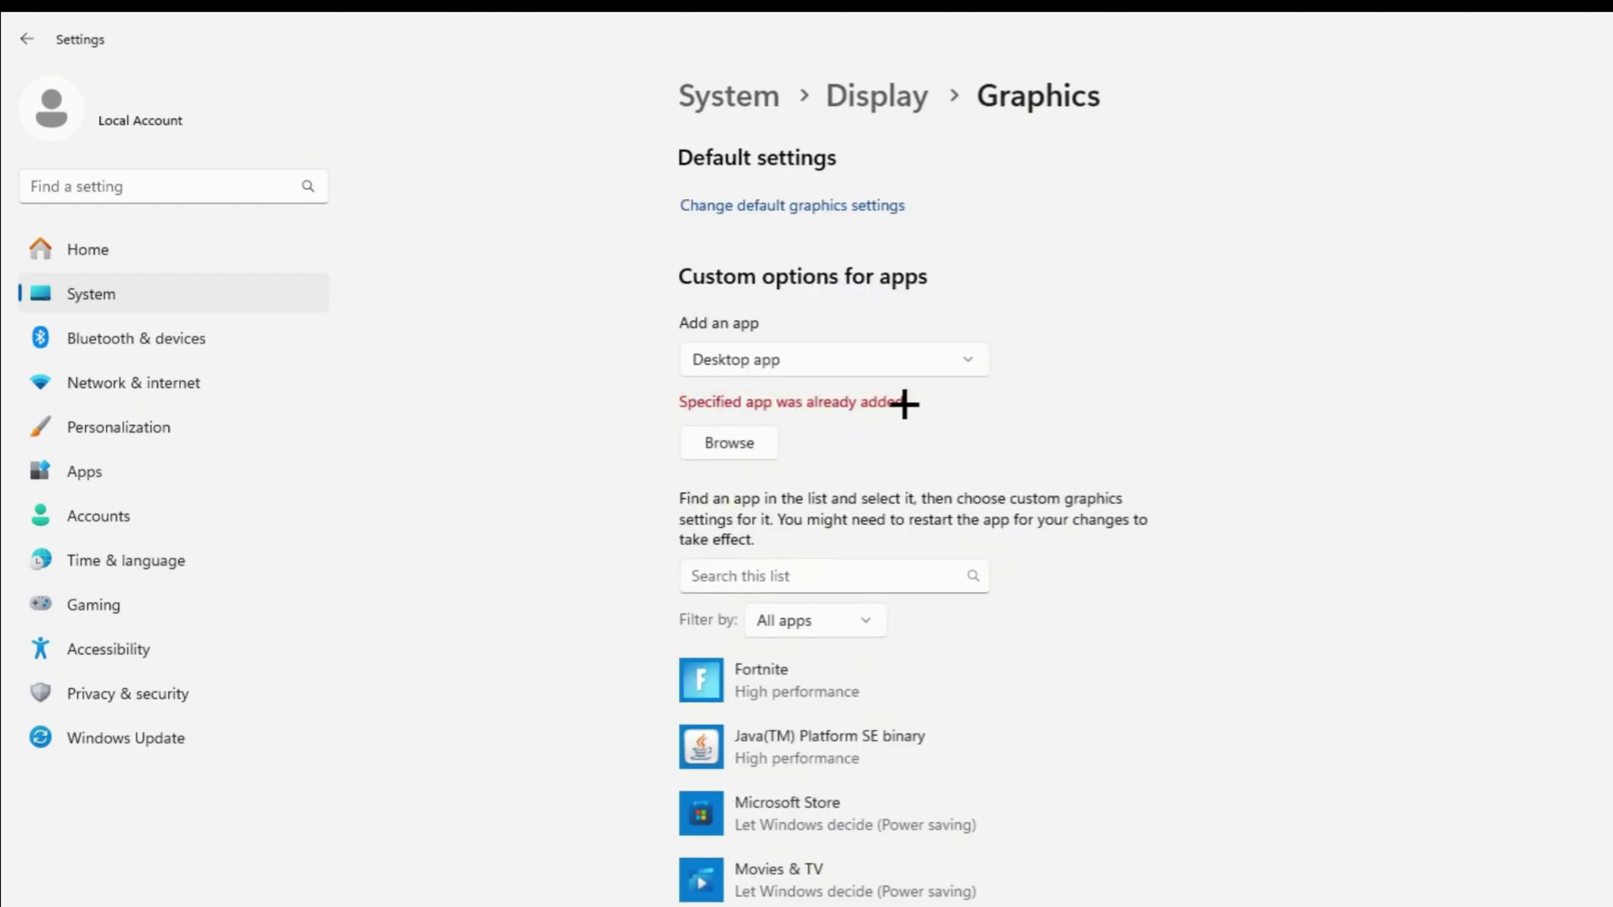
Step: Open the graphics preference options for the Fortnite entry in the app list
left_click(925, 667)
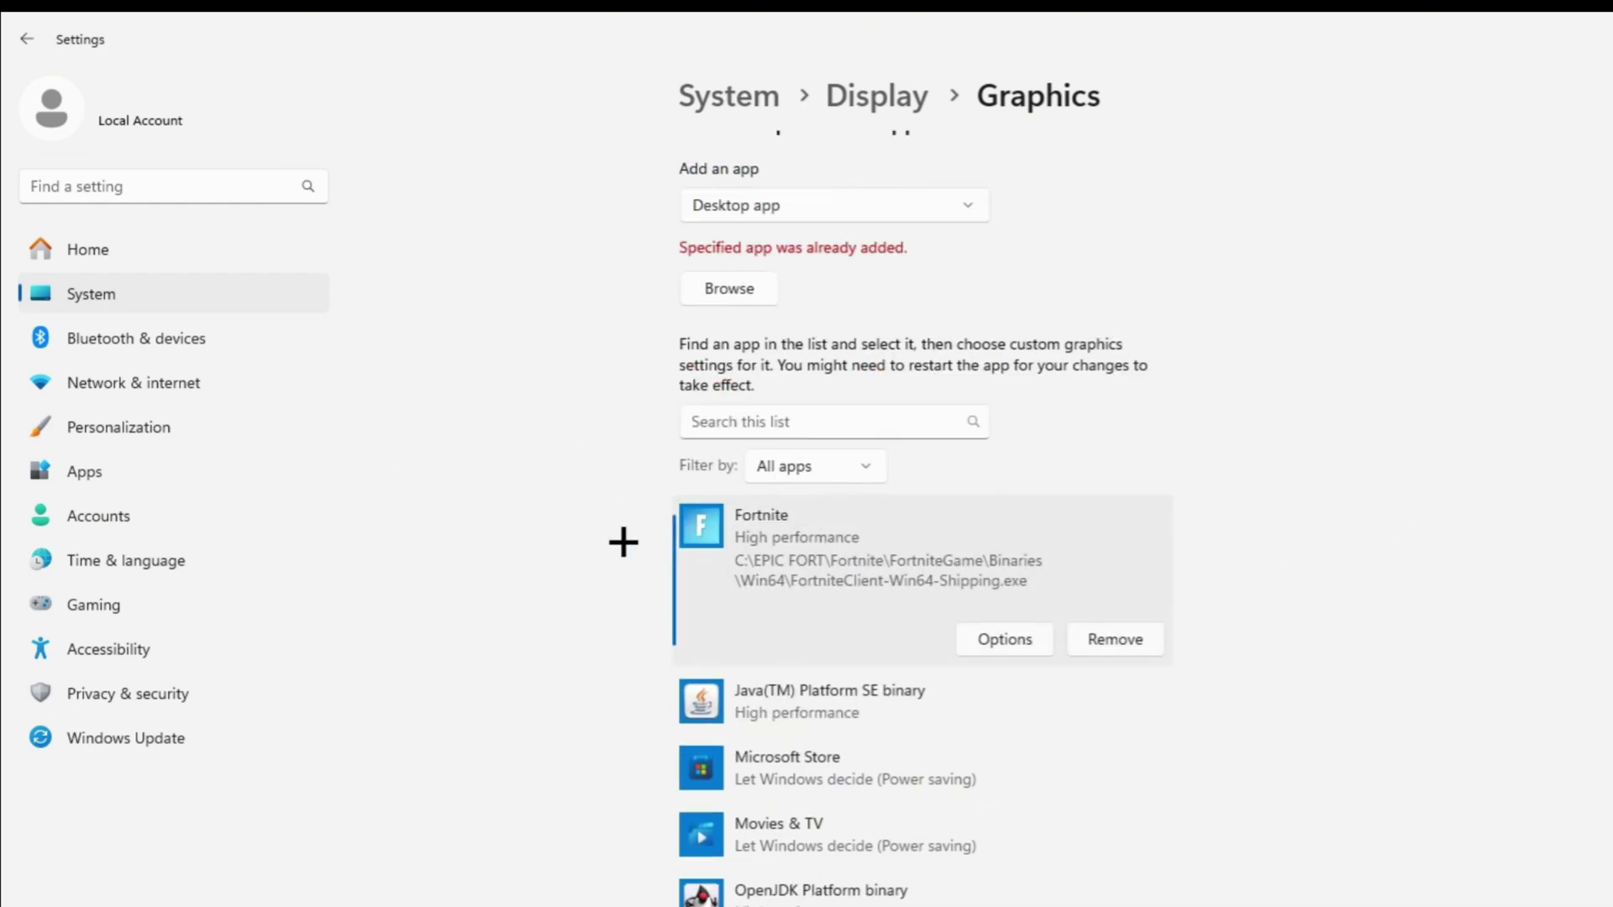
left_click(1029, 643)
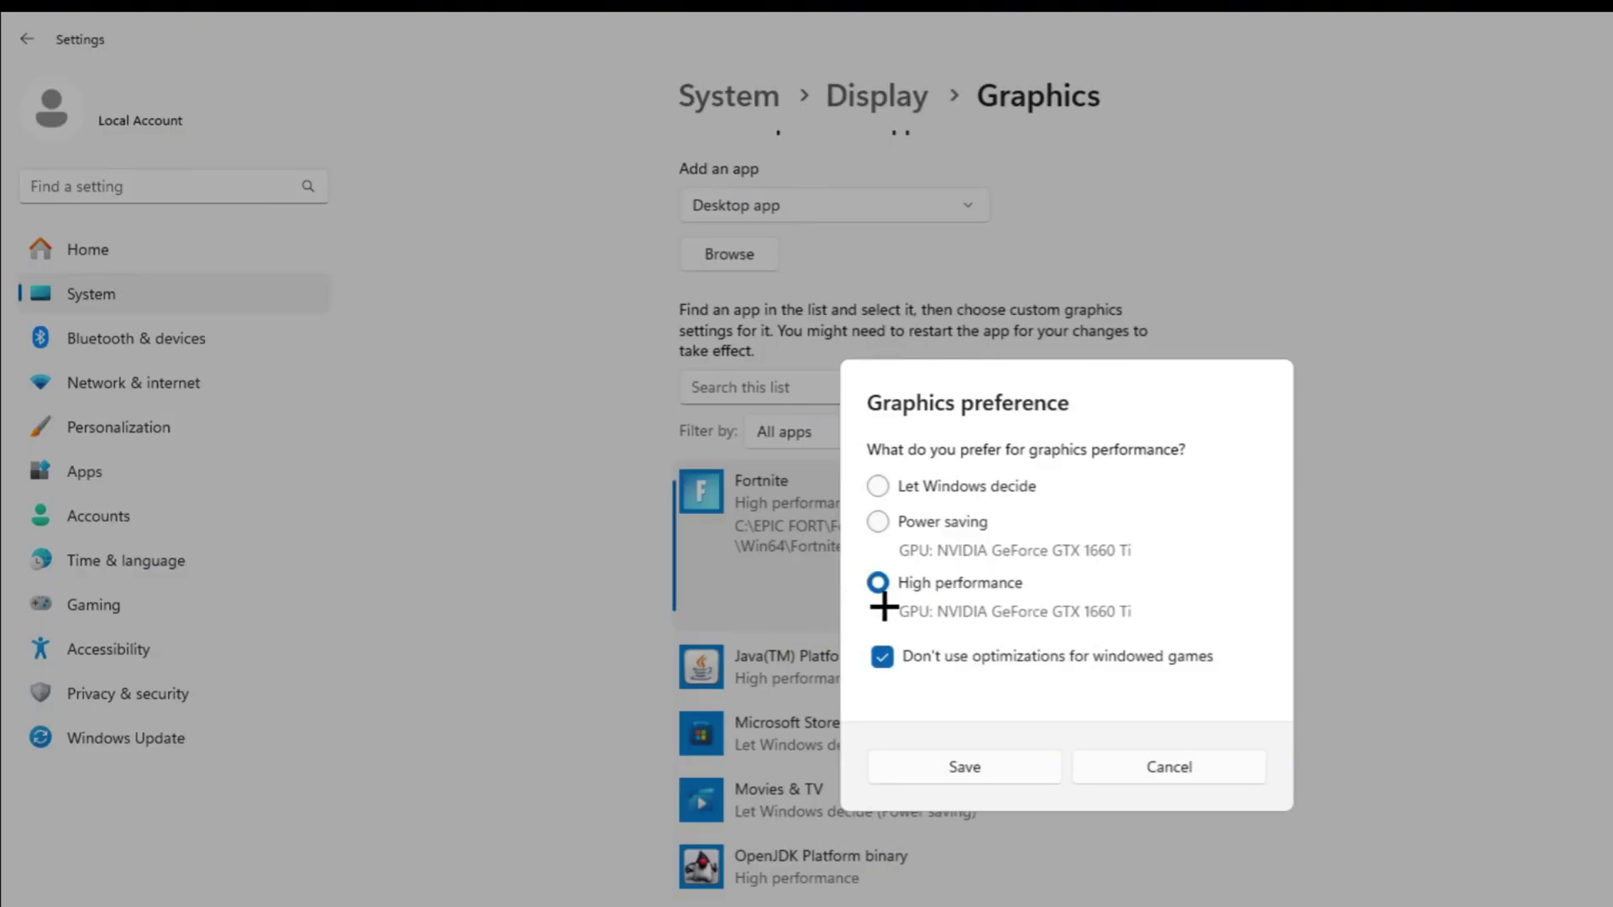